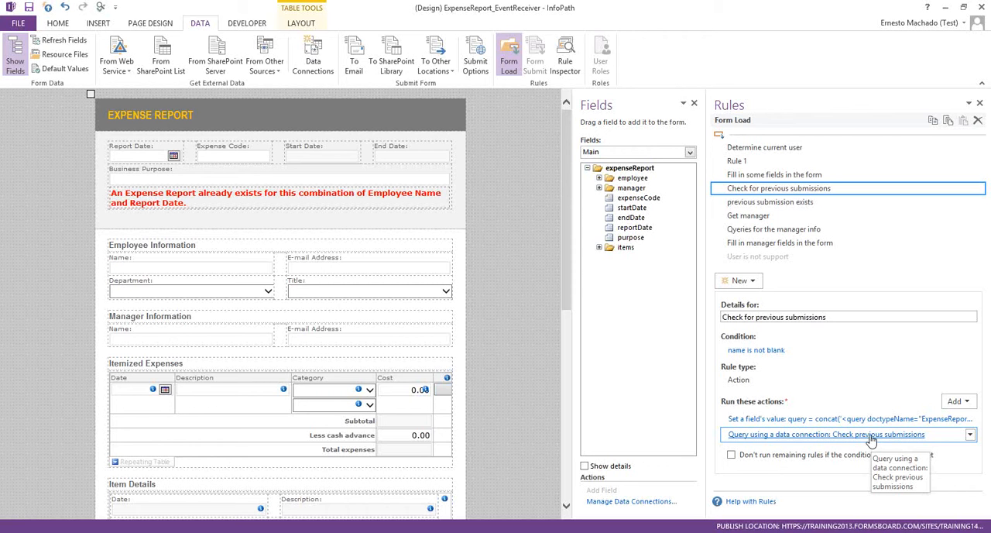
- Review the "previous submission exists" form-load rule and the formatting rule on the red duplicate-report warning
click(797, 206)
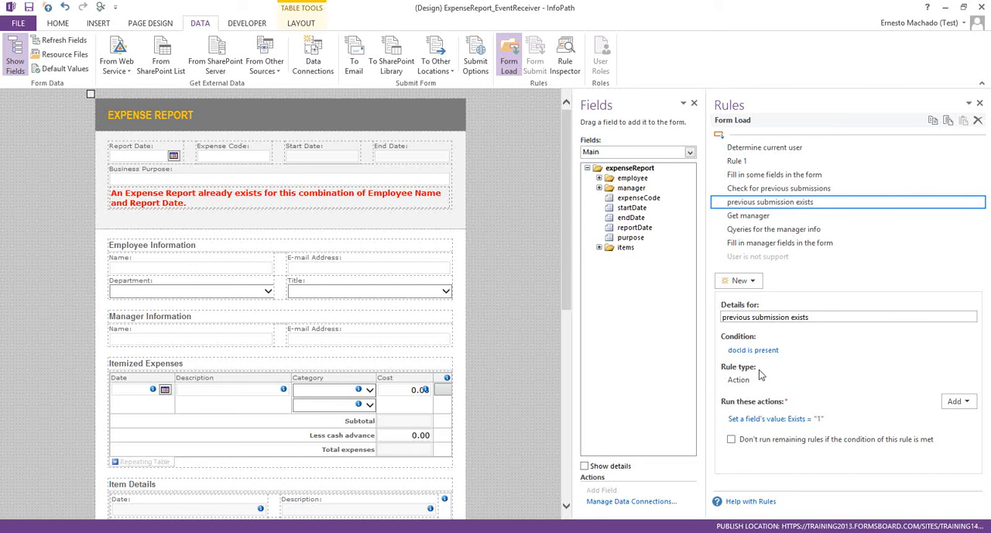
click(286, 197)
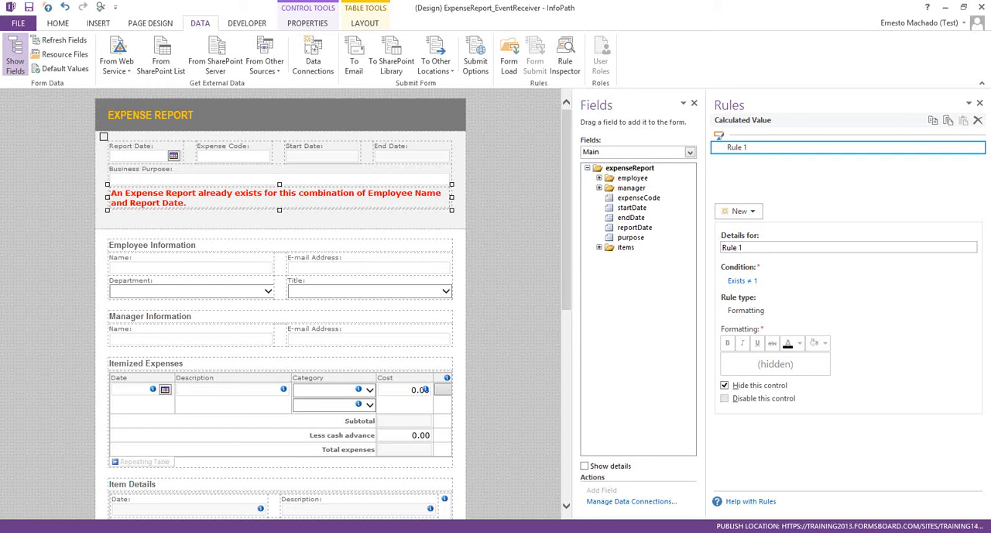
key(alt+Tab)
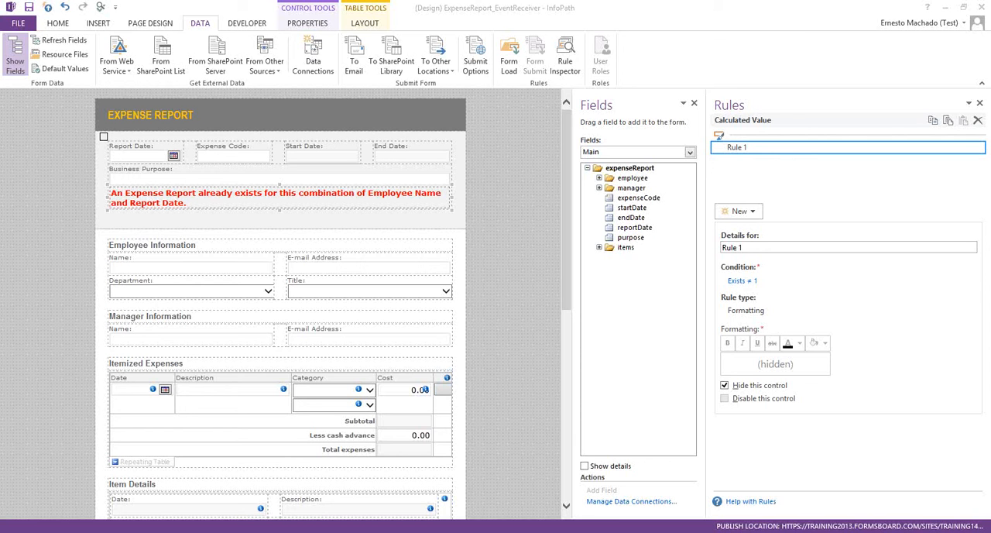
- Add a second formatting rule to the red duplicate-report warning and name it "Not new"
click(748, 212)
click(747, 213)
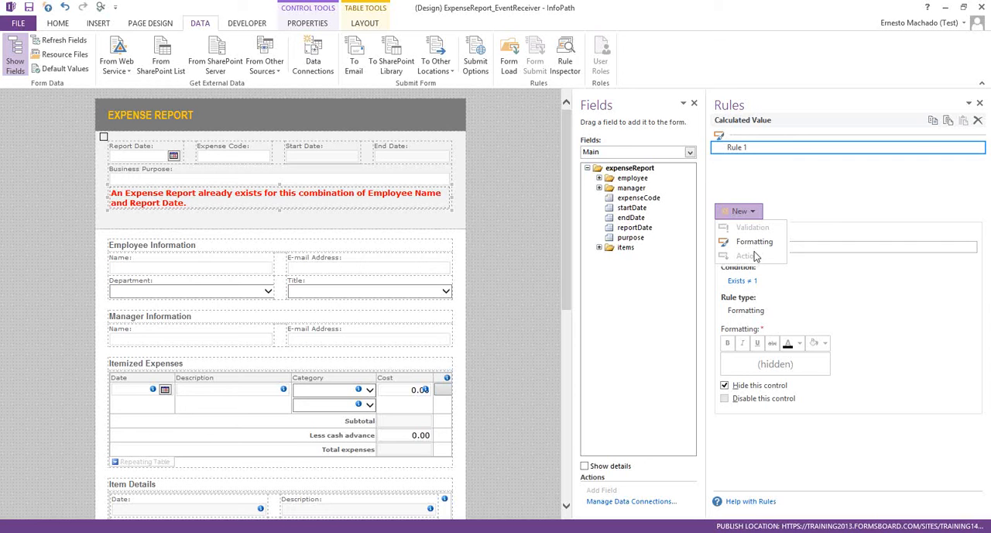
click(755, 242)
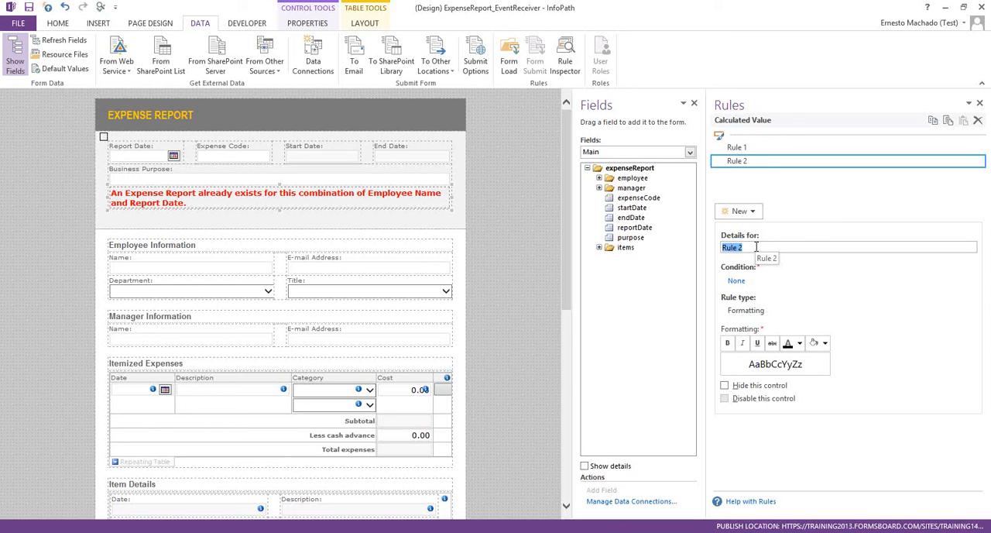
text(Not n)
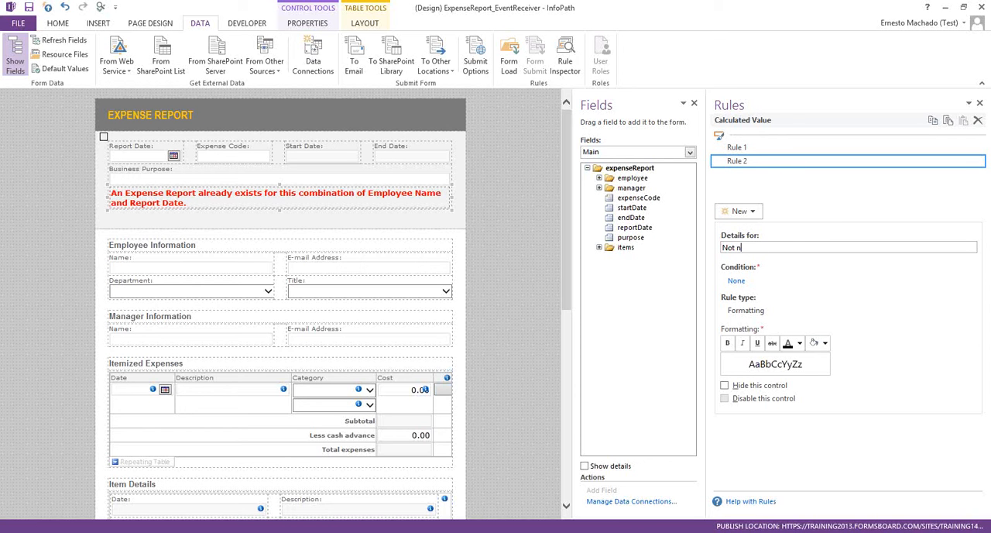
text(ew)
- Base the "Not new" rule's condition on the IsNew field from the FormOptions secondary data source
click(735, 281)
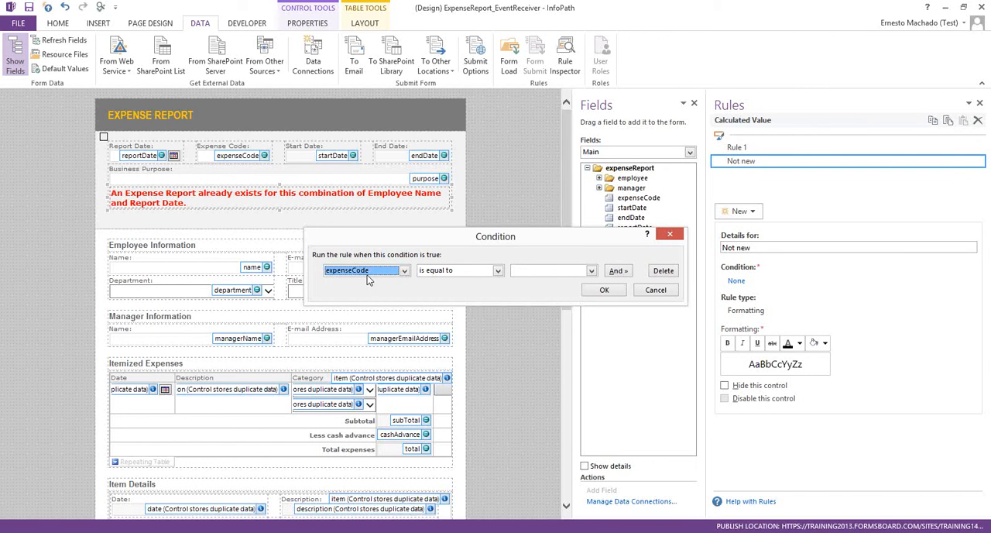
click(366, 274)
click(377, 331)
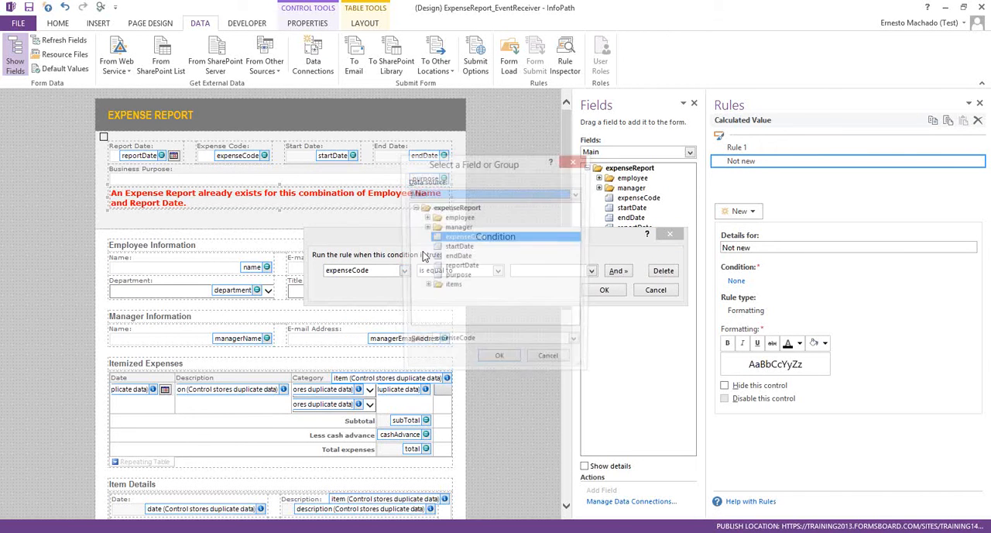
click(445, 194)
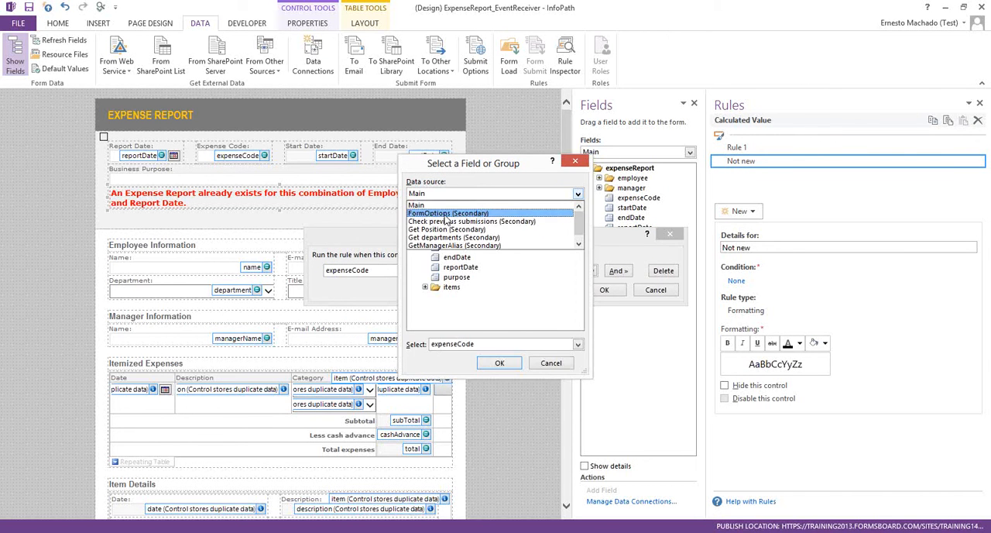
click(445, 214)
click(453, 217)
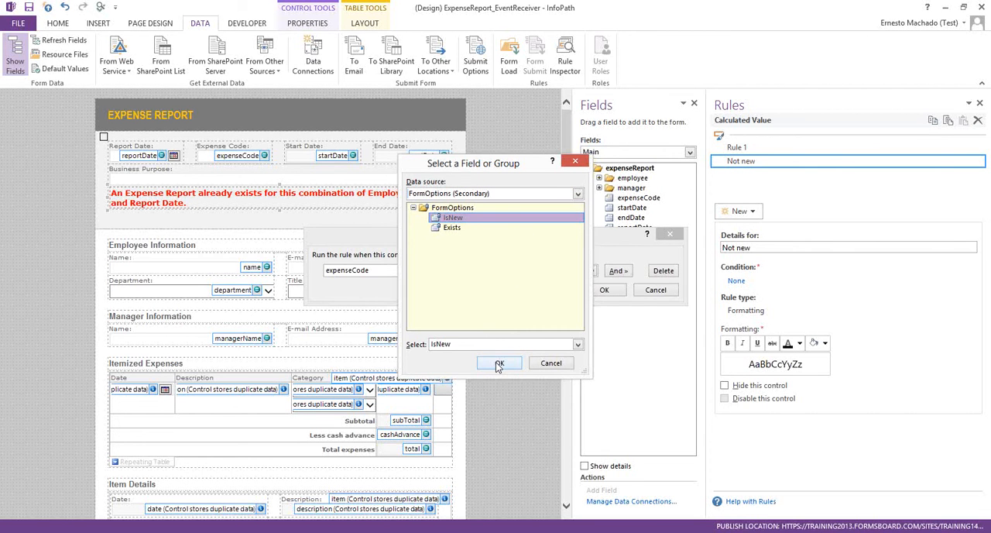
click(499, 363)
- Complete the condition as IsNew is not equal to 1 and have the "Not new" rule hide the control
click(529, 272)
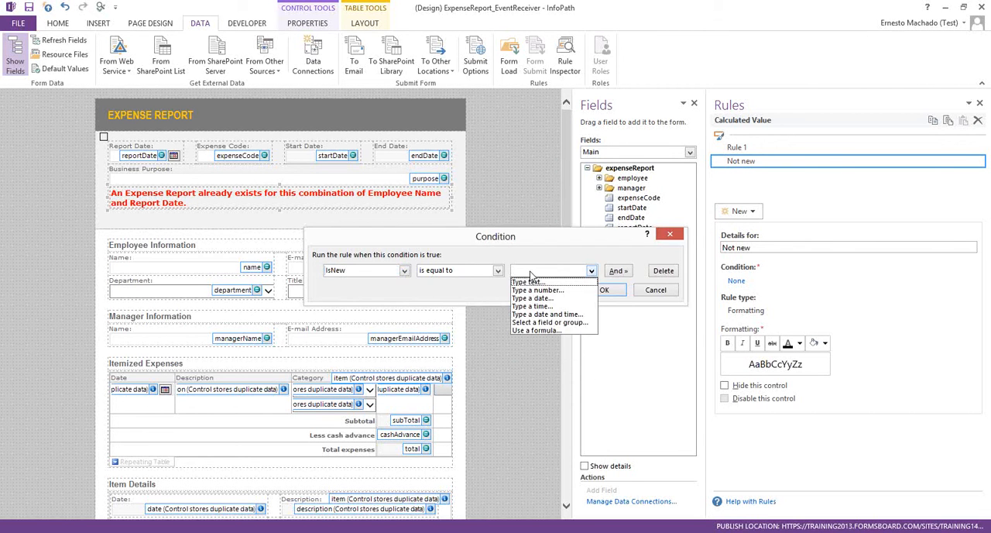
click(468, 272)
click(475, 272)
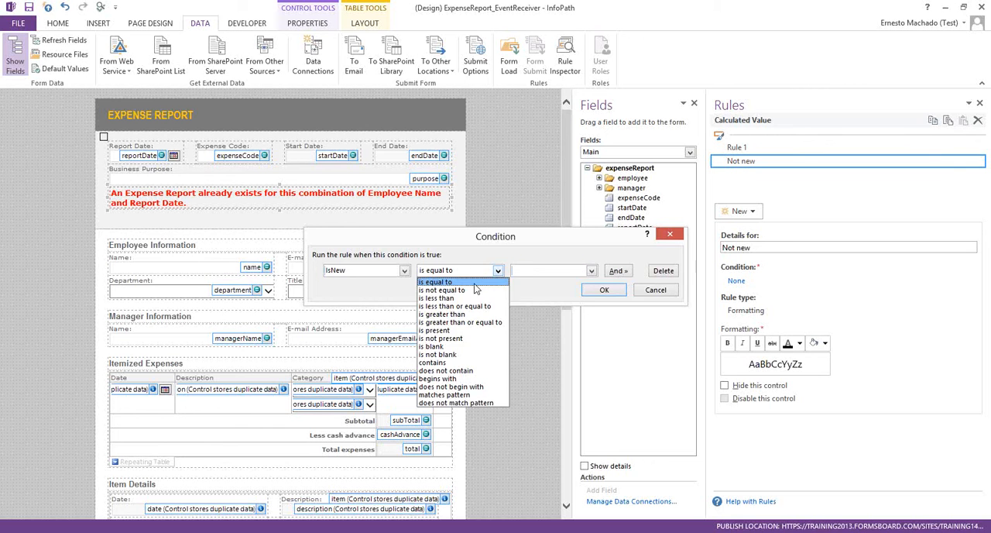
click(475, 290)
click(531, 273)
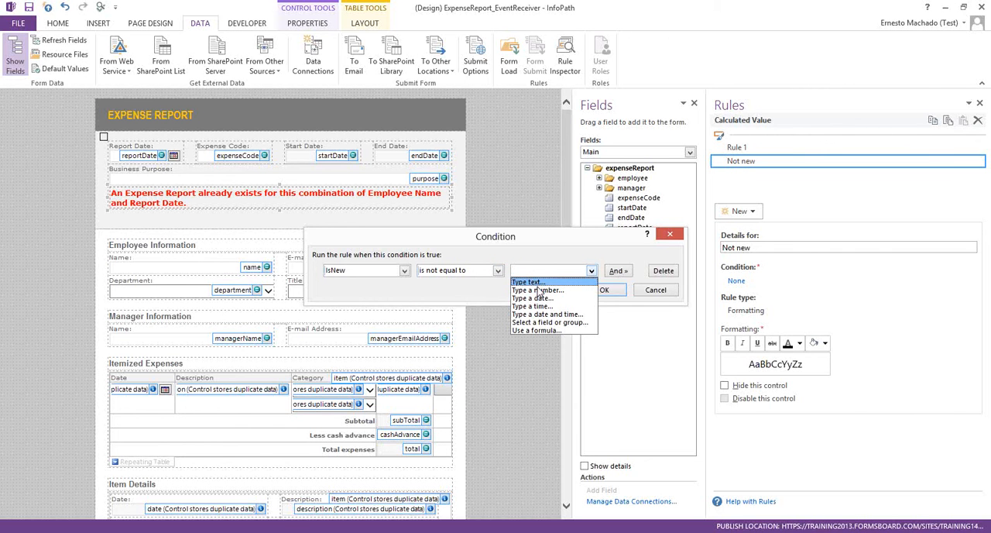
click(536, 290)
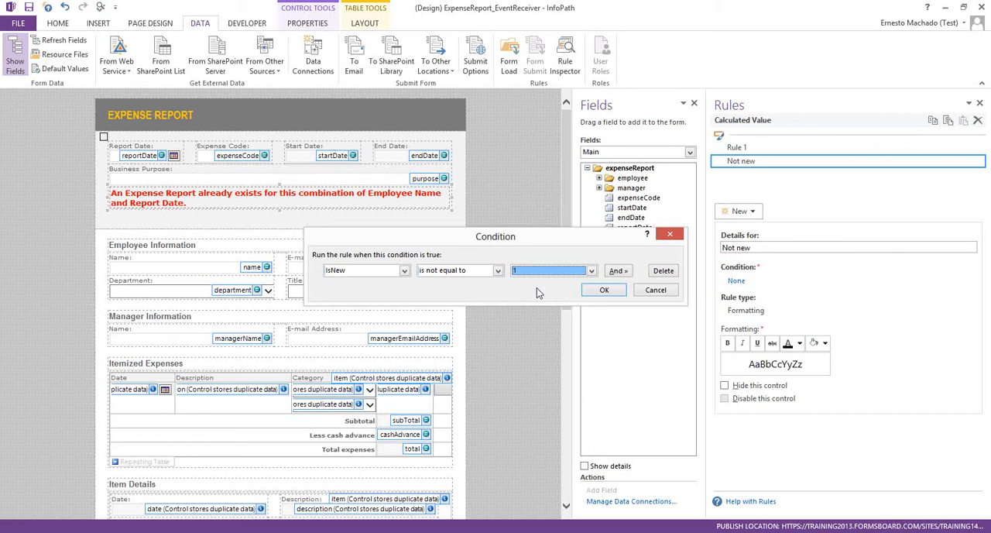
click(603, 289)
click(725, 386)
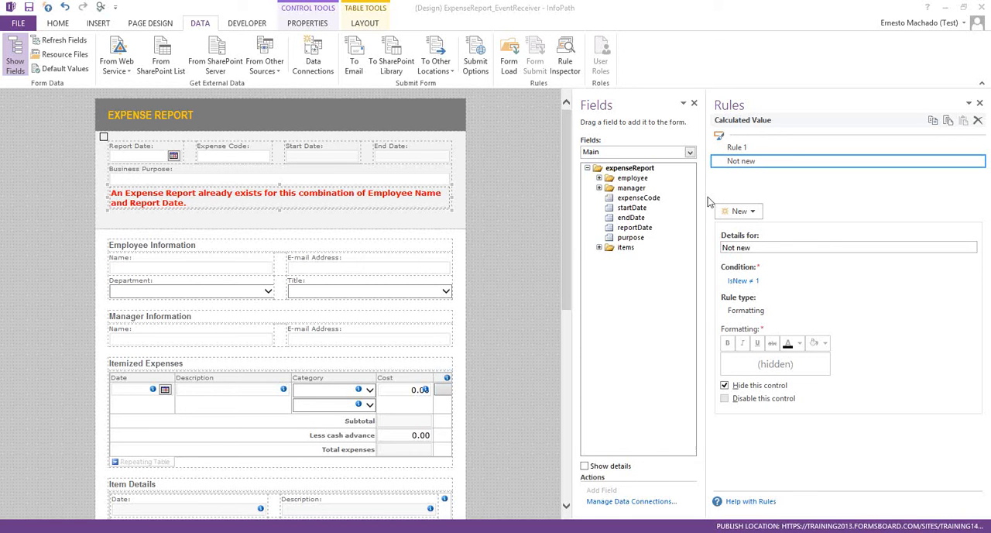
- Rename the warning's first formatting rule, Rule 1, as "Already exists"
click(734, 151)
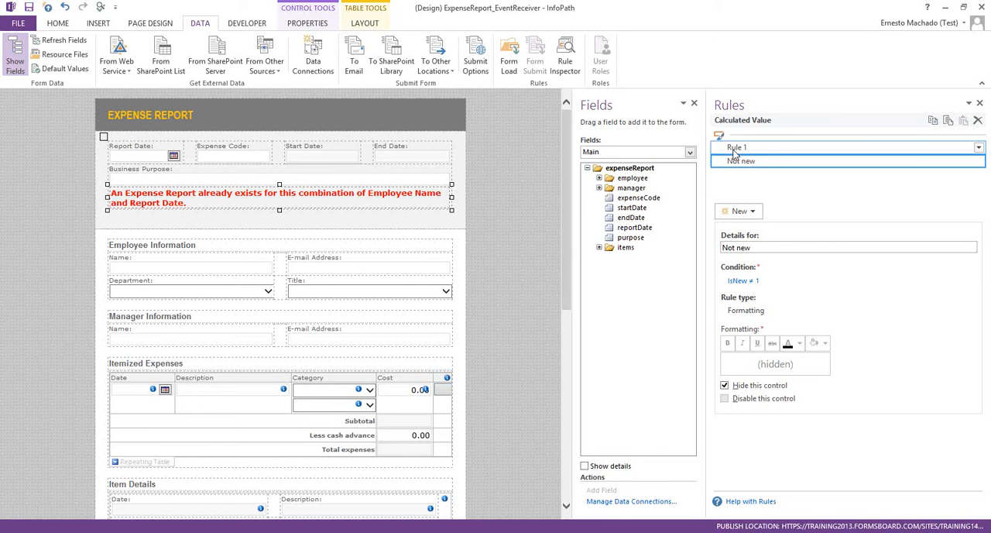
click(735, 149)
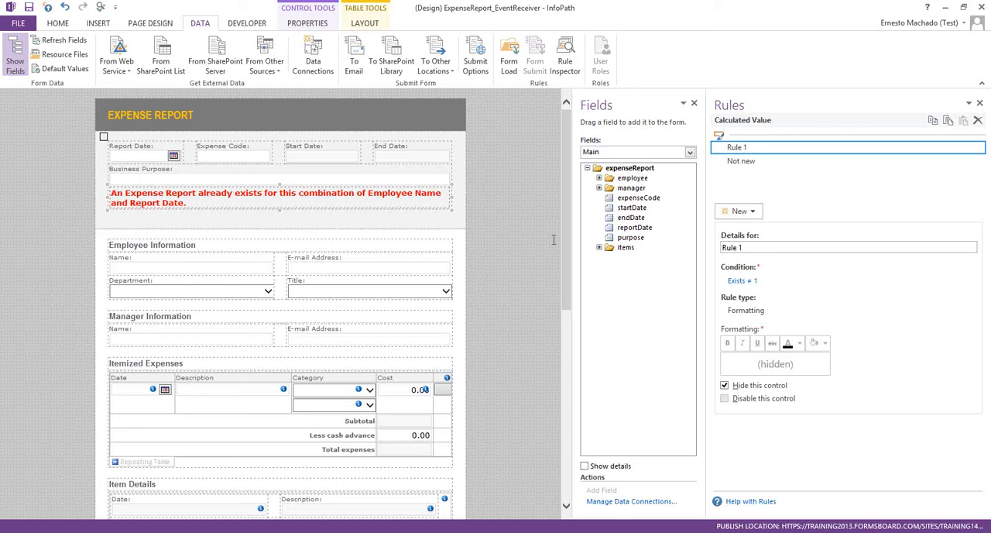
triple_click(750, 247)
text(A)
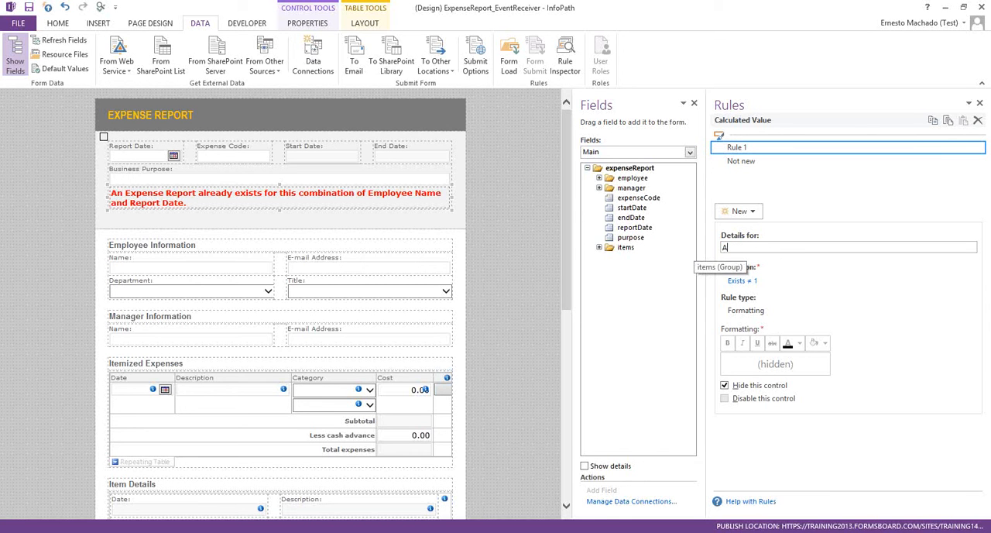
text(lready exists)
key(Tab)
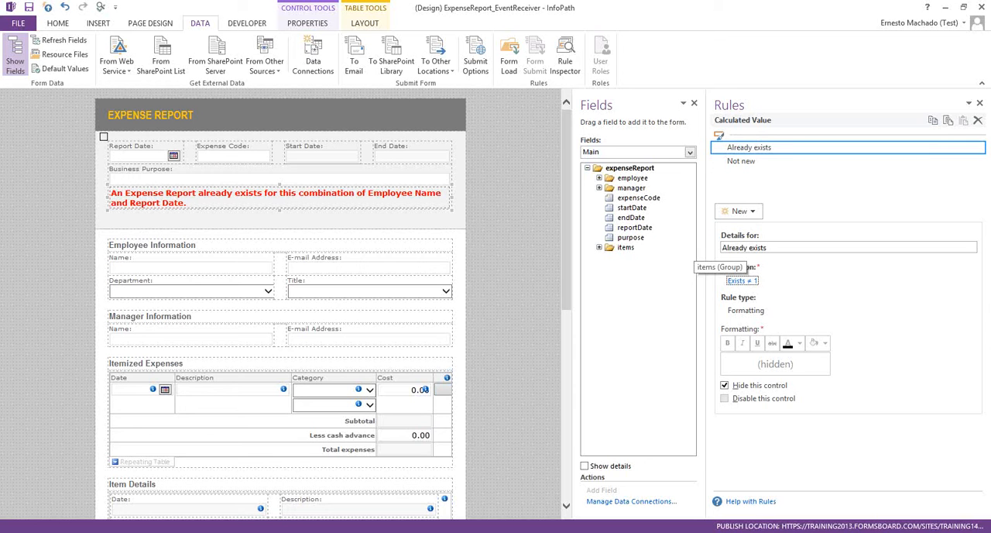
- Copy the warning's "Already exists" rule to the Submit button at the end of the form
click(933, 120)
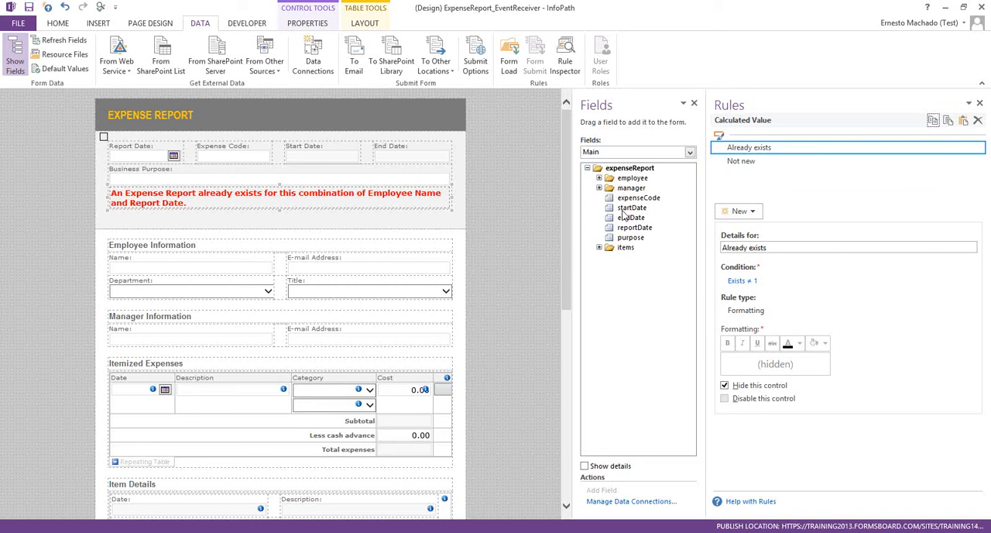
drag(564, 242, 563, 430)
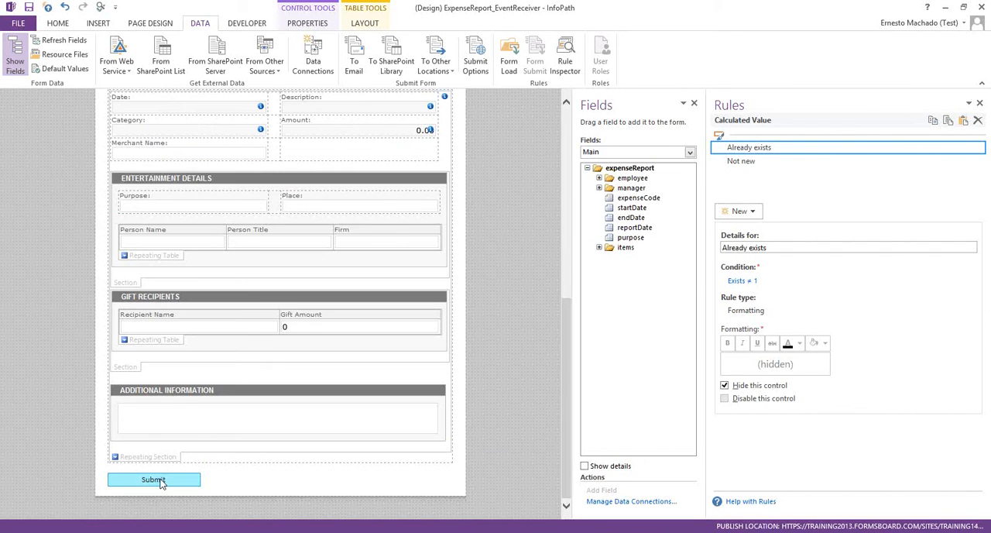
click(161, 481)
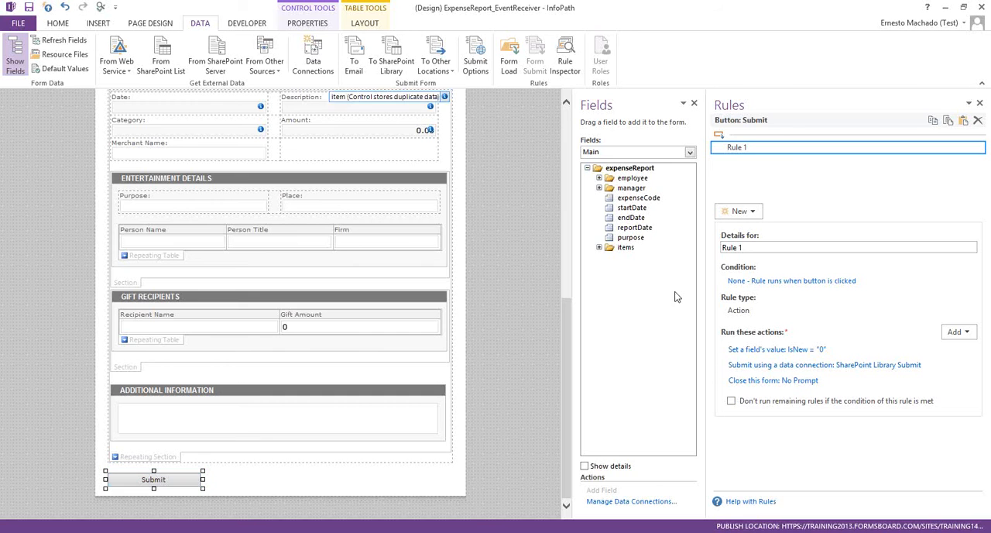
click(963, 122)
click(745, 149)
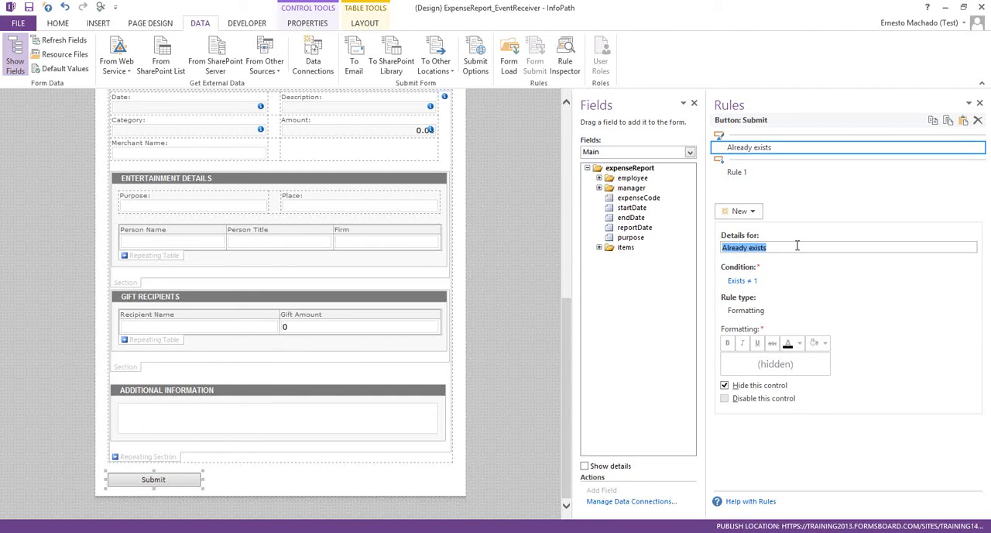
- Change the condition of the Submit button's "Already exists" rule to Exists is equal to 1
click(740, 281)
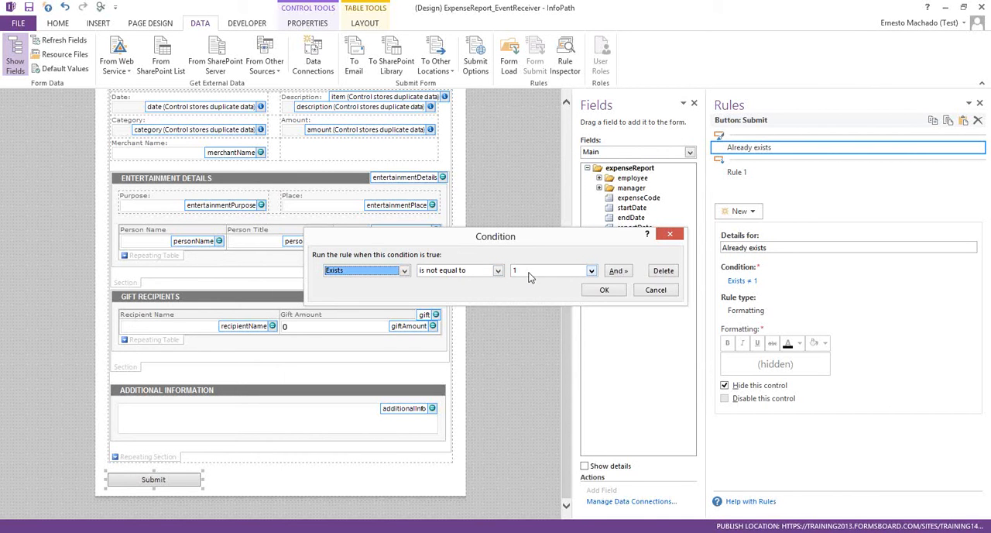
click(665, 290)
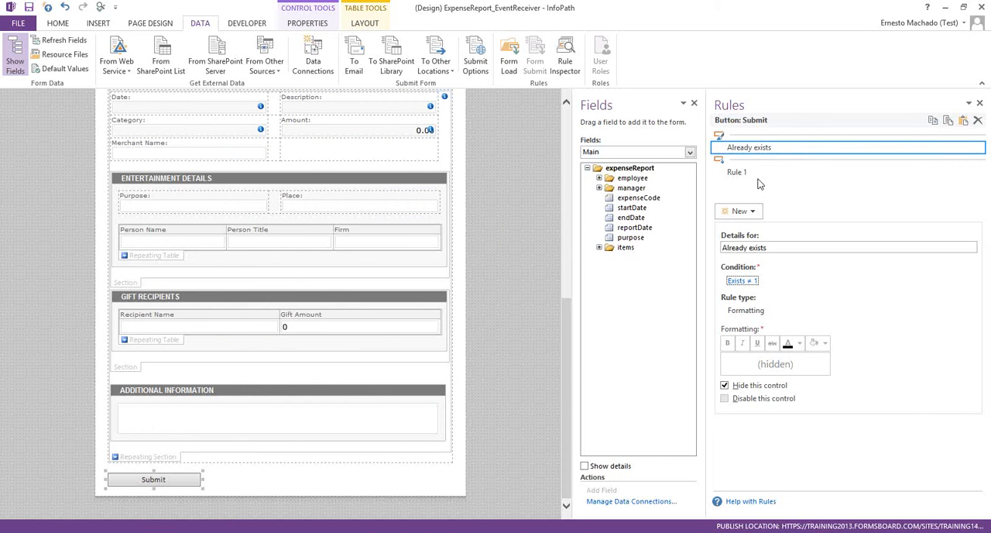
click(743, 282)
click(431, 274)
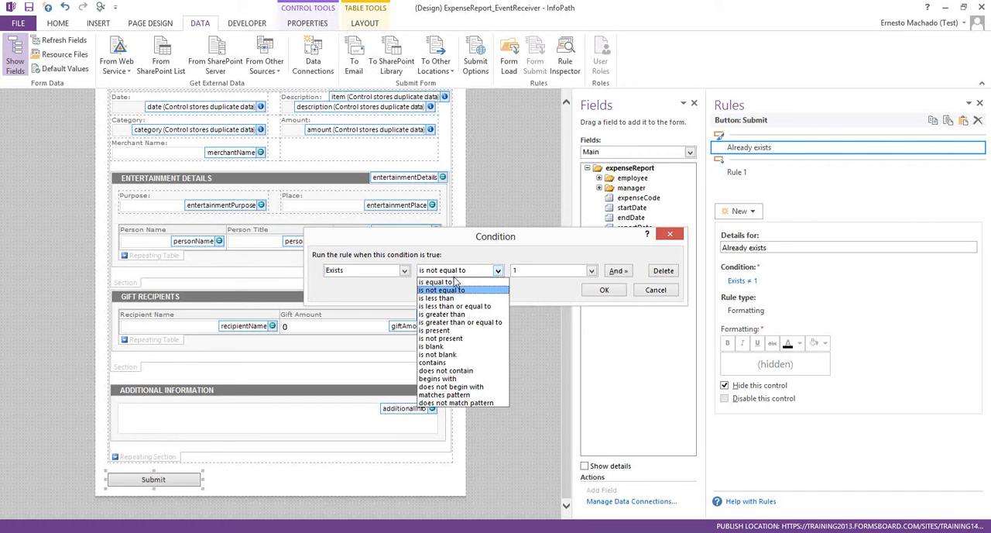
click(447, 281)
click(604, 289)
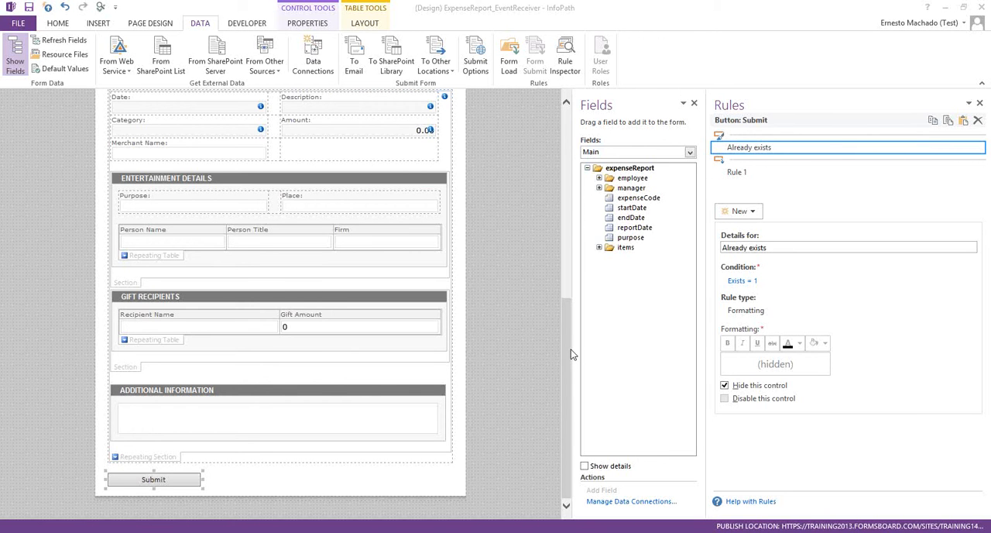
- Compare the department-based hiding rules on the two Category drop-downs in the Itemized Expenses table
scroll(571, 354, up, 5)
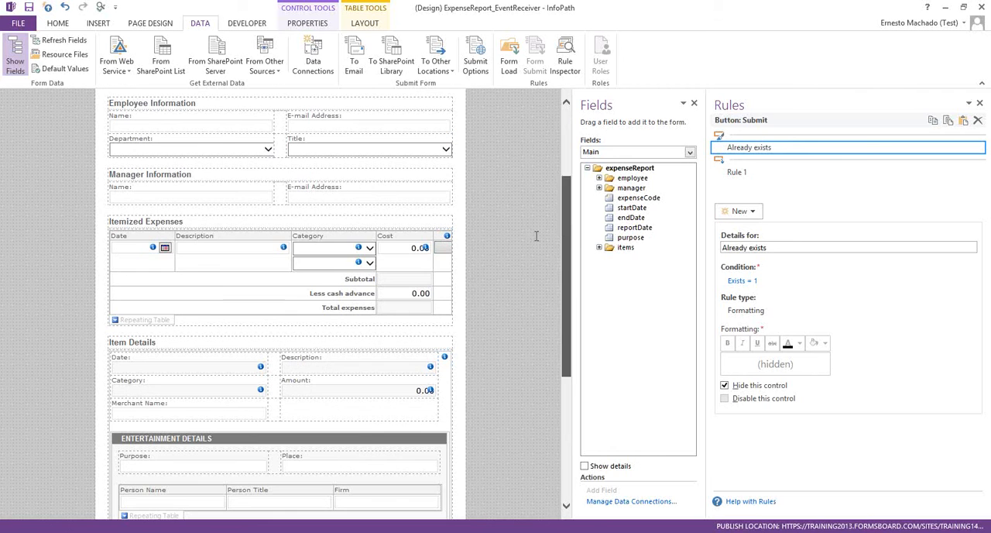
click(354, 248)
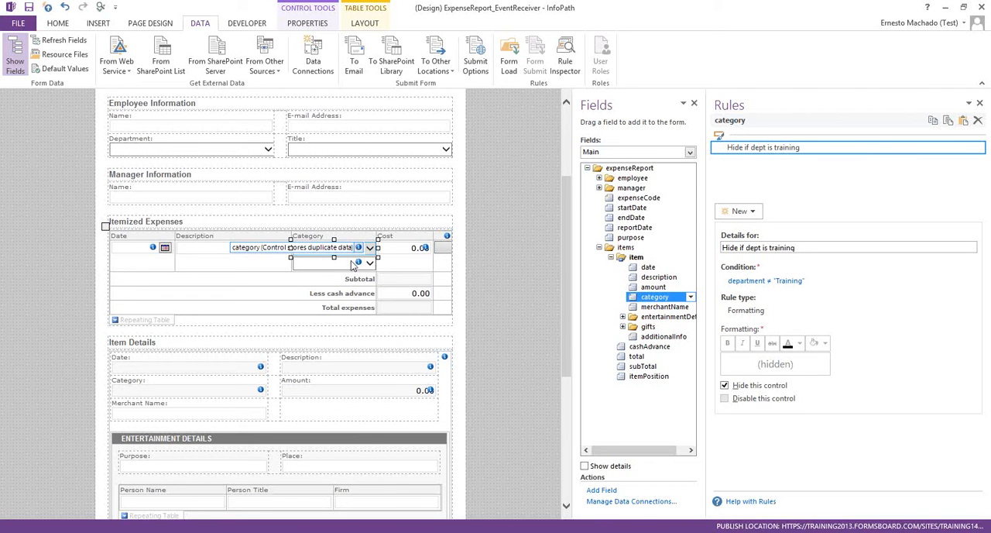
click(351, 266)
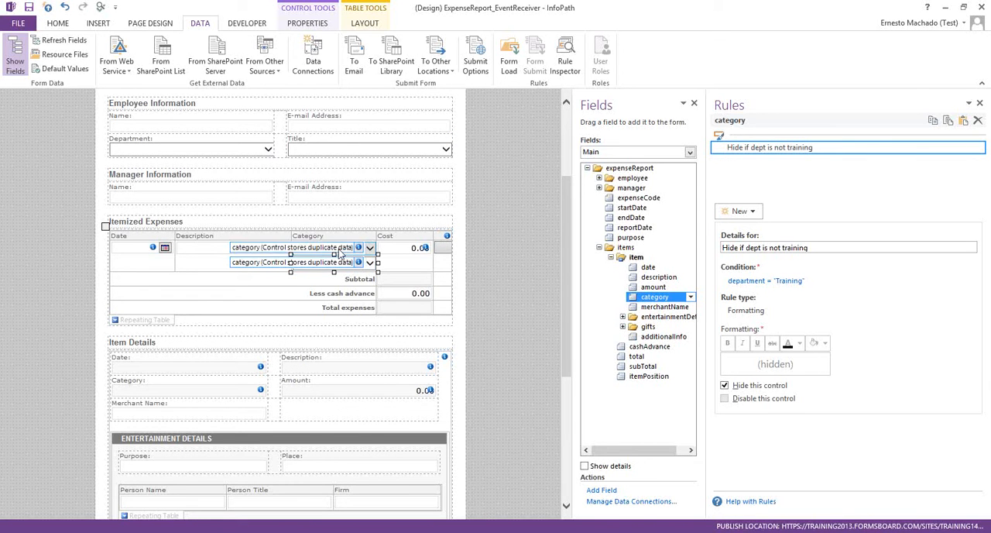
click(341, 249)
click(339, 265)
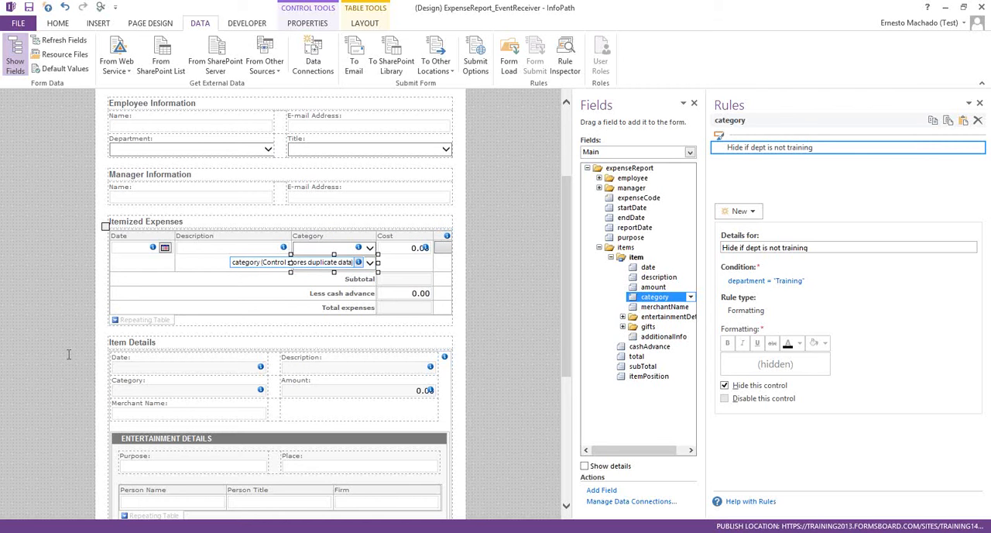
key(alt+Tab)
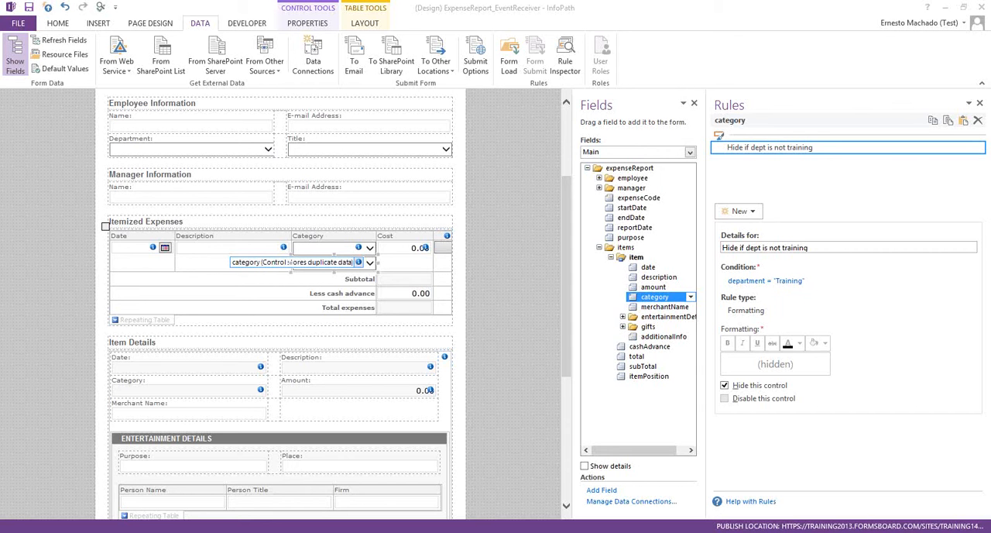
- Preview the expense report form, allowing its data source connections and signing in with the saved credentials
click(102, 7)
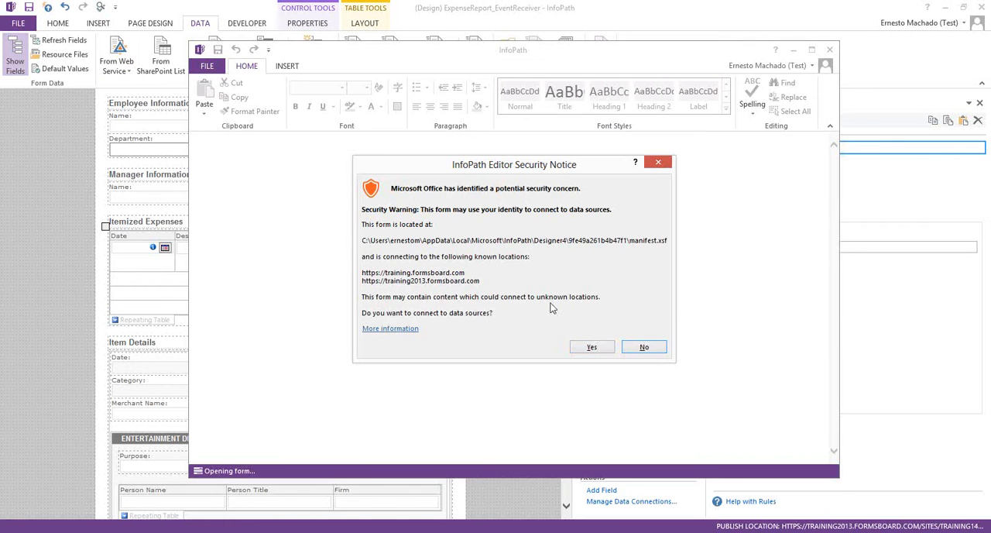
click(603, 347)
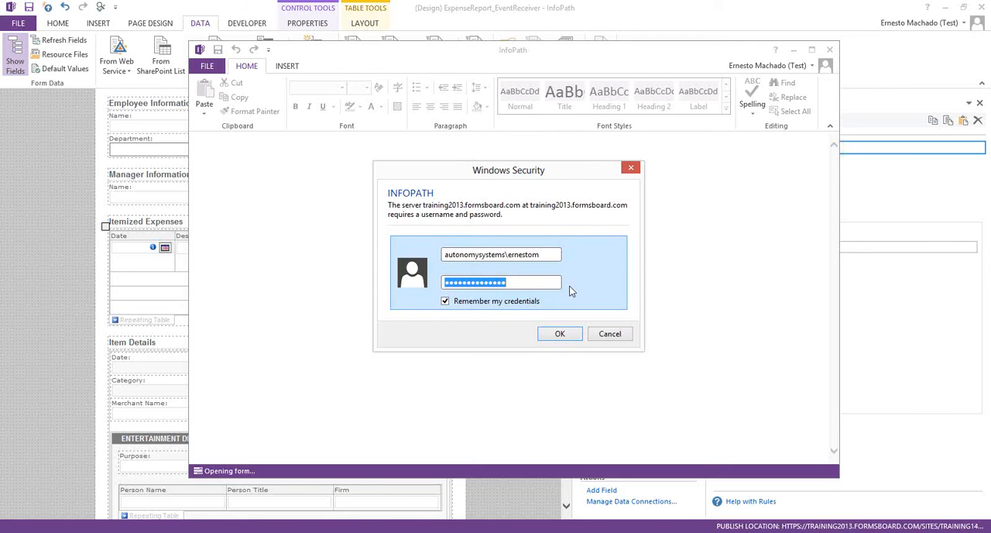
click(561, 337)
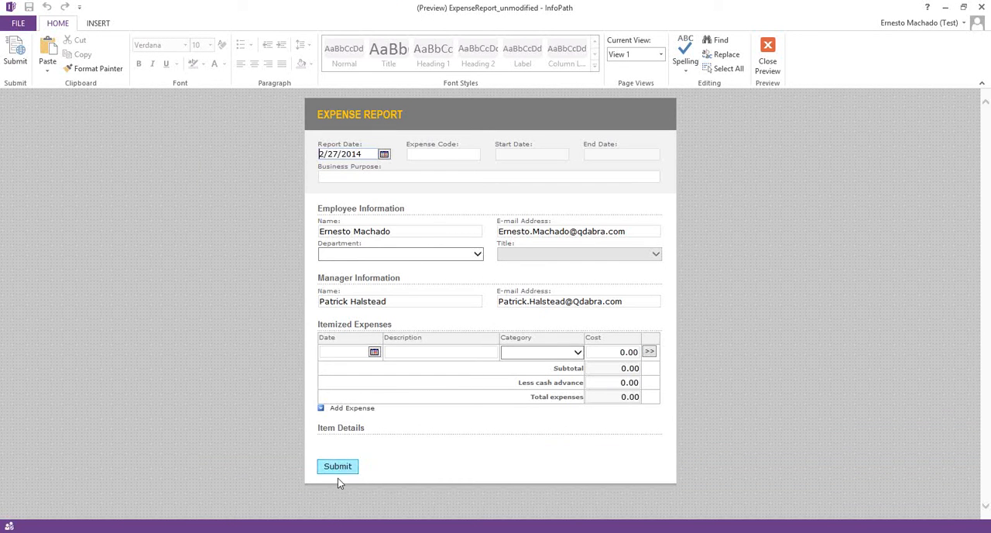
- Test the duplicate-report rules in the preview by setting the Report Date to 2/26/2014, and close the preview
click(384, 155)
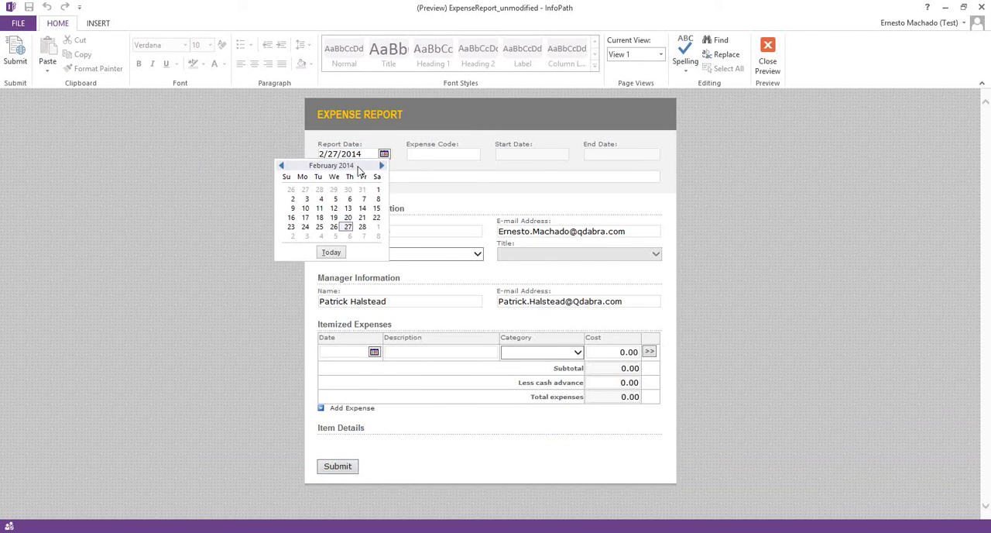
click(333, 226)
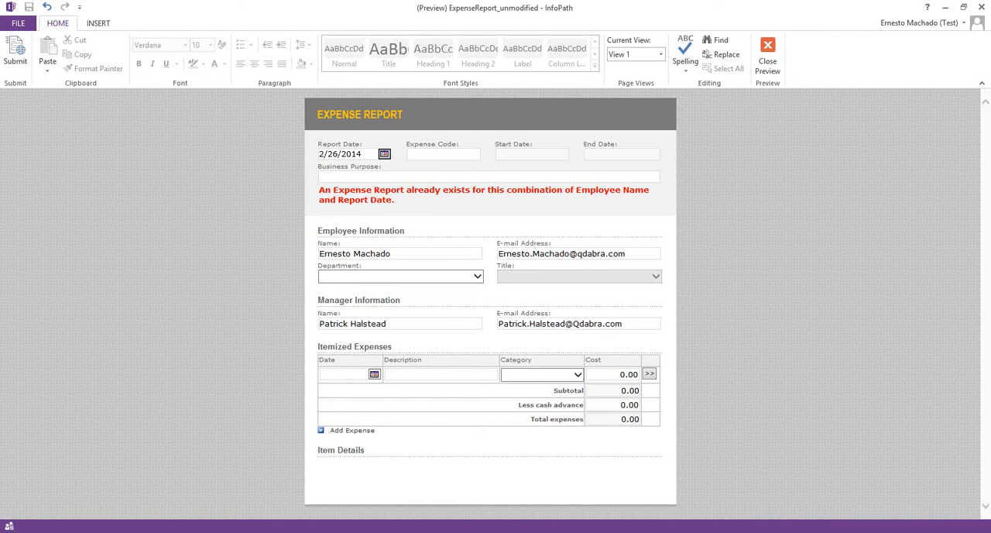
click(773, 71)
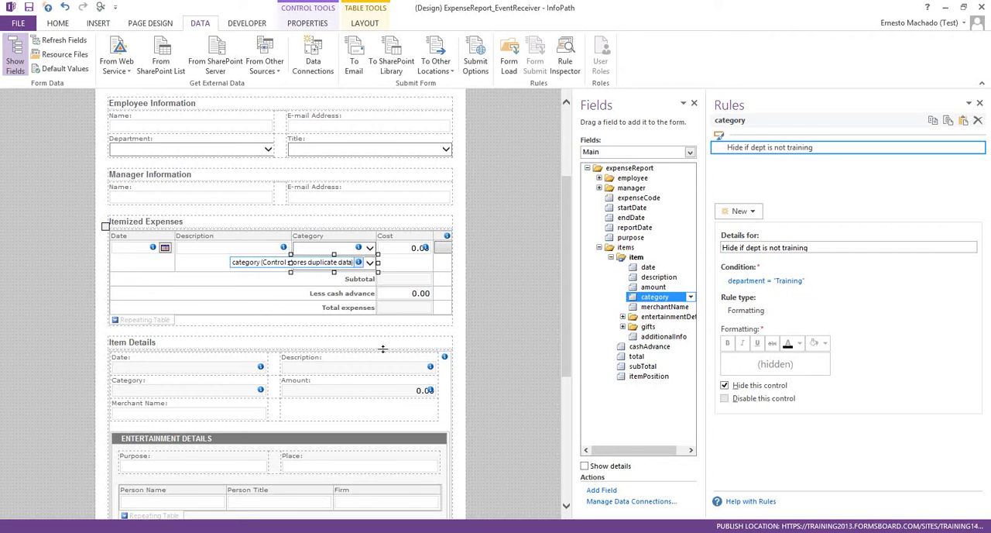
- Open the form's data connections and select the Check previous submissions connection
scroll(345, 352, up, 3)
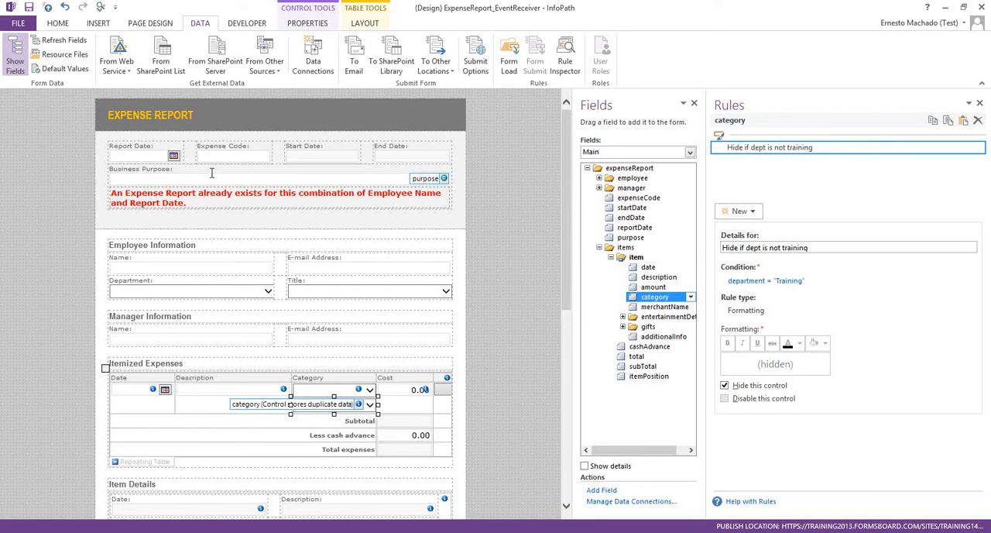
click(313, 62)
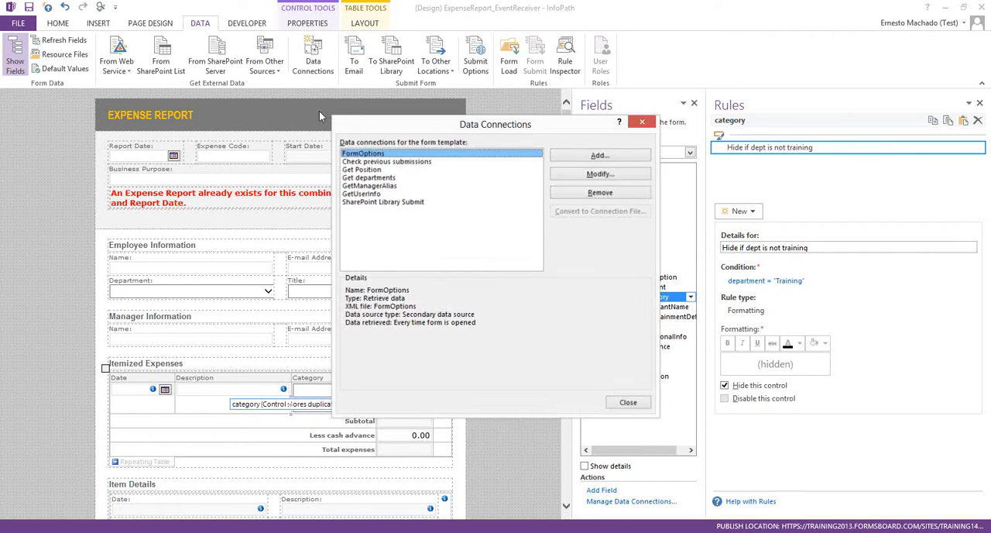
click(398, 162)
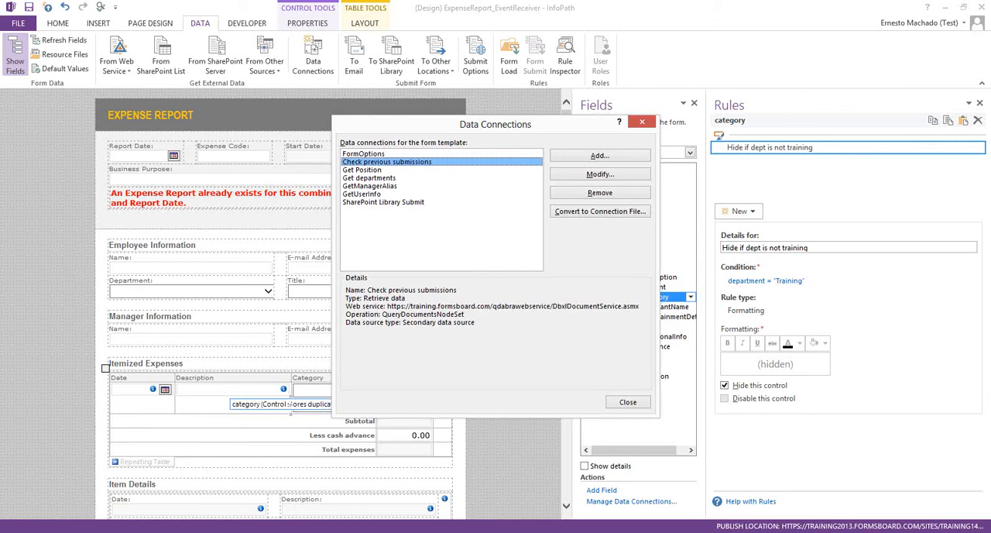
- Switch to the SharePoint site in the browser, copy the Data Connections library's link address, and return to InfoPath
key(alt+Tab)
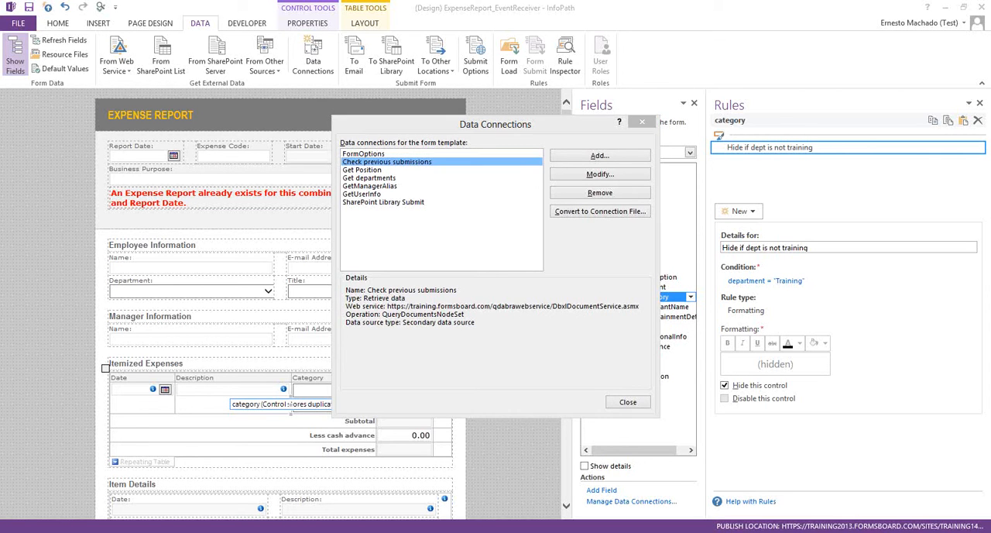
key(alt+Tab)
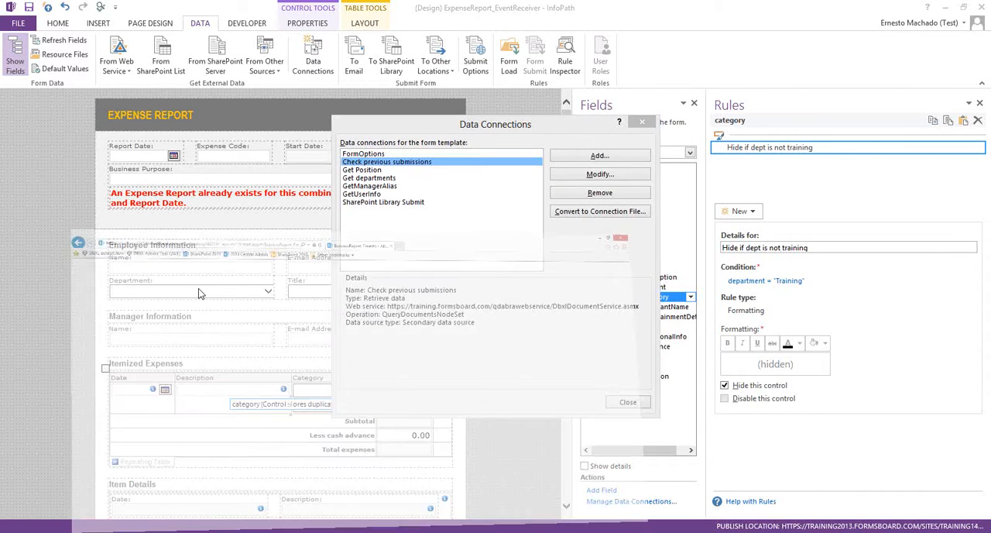
key(alt+Tab)
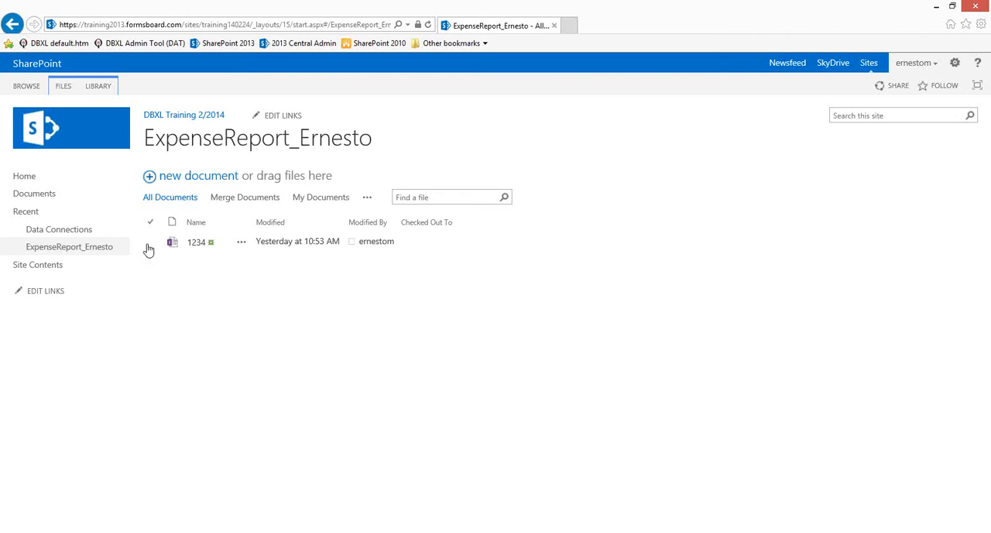
click(66, 233)
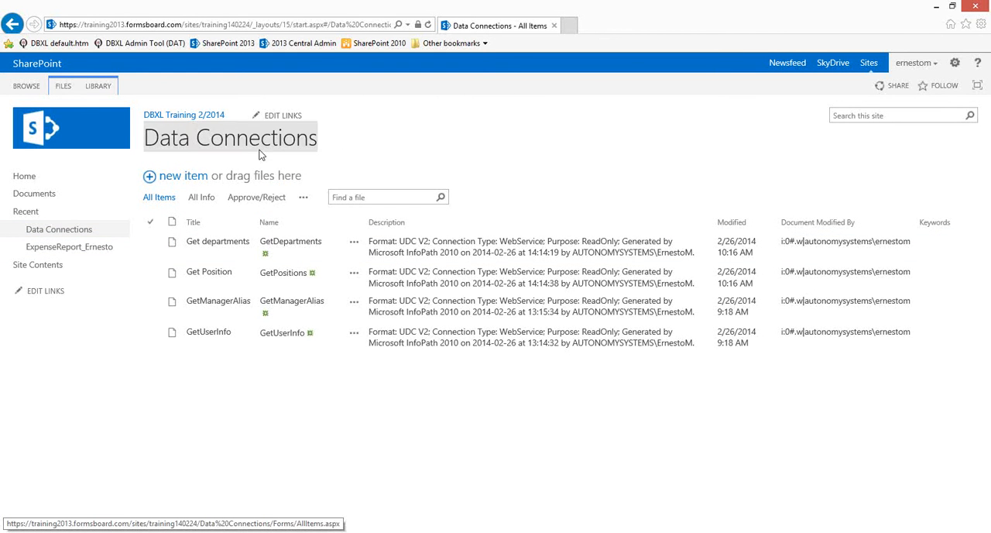
right_click(260, 155)
click(287, 249)
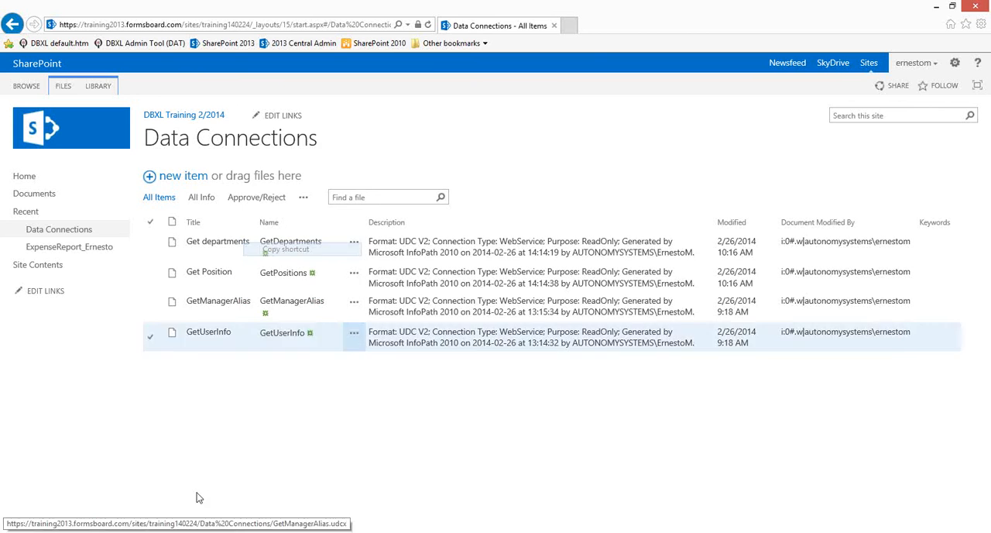
click(175, 532)
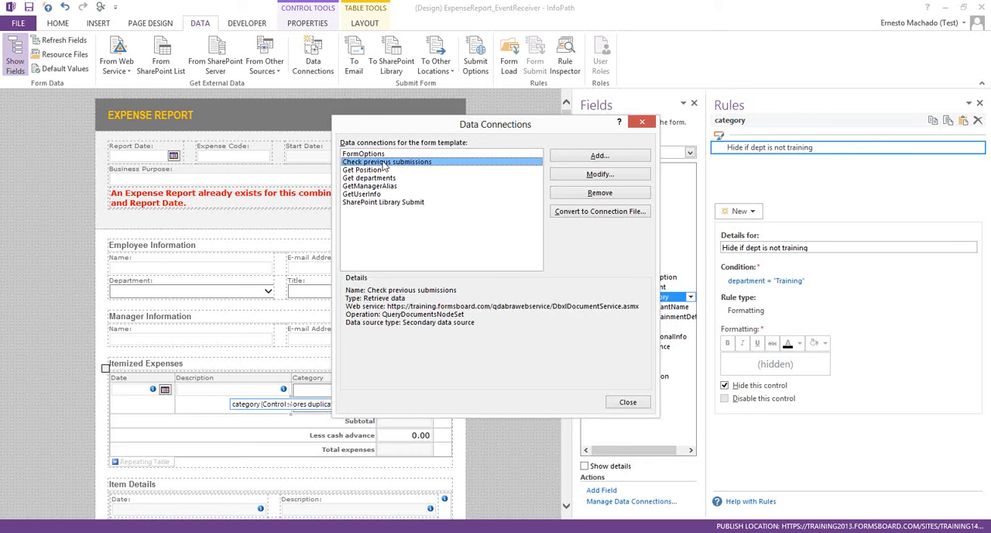
- Convert the Check previous submissions connection to CheckPrevious.udcx in the Data Connections library, relative to the site collection, signing in with the saved credentials
click(593, 213)
key(ctrl+v)
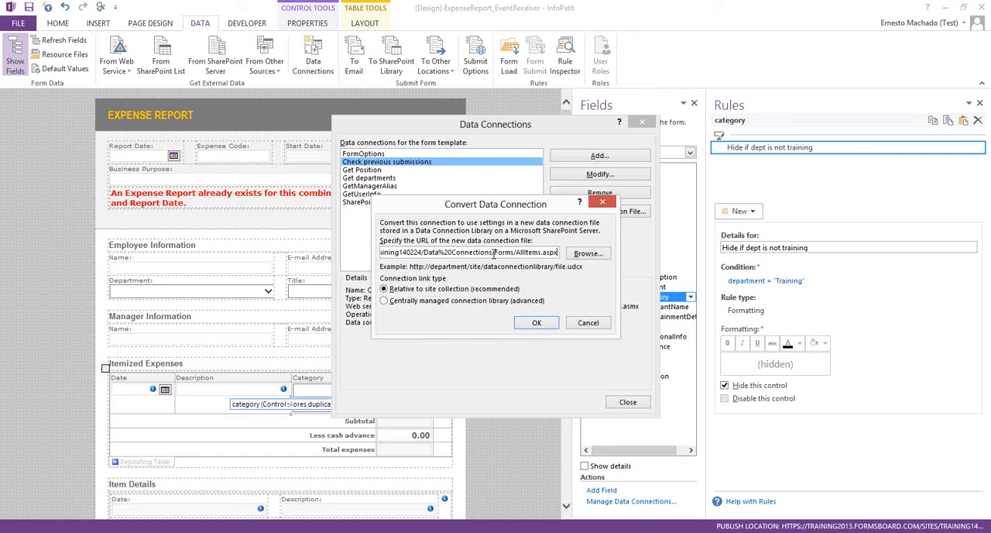
drag(494, 254, 558, 254)
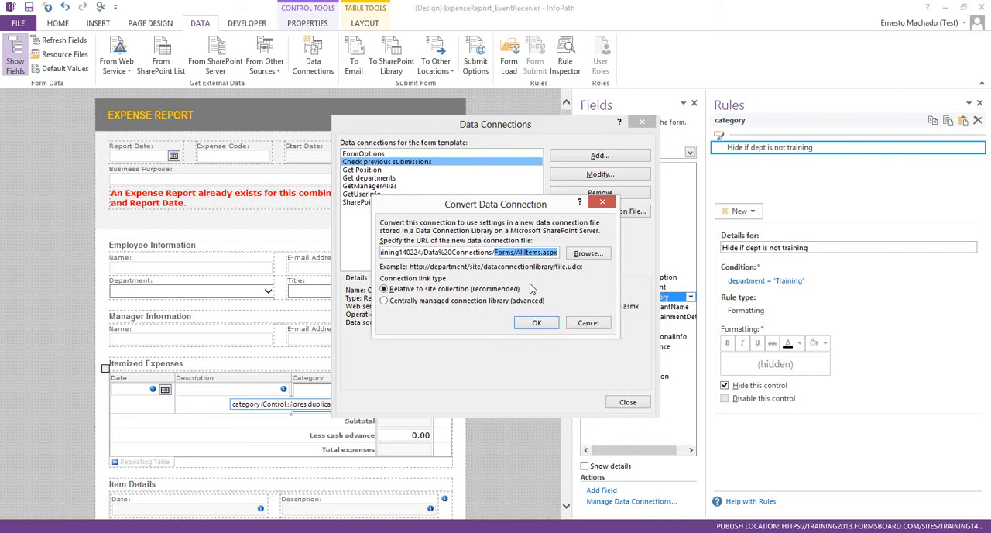
text(Chec)
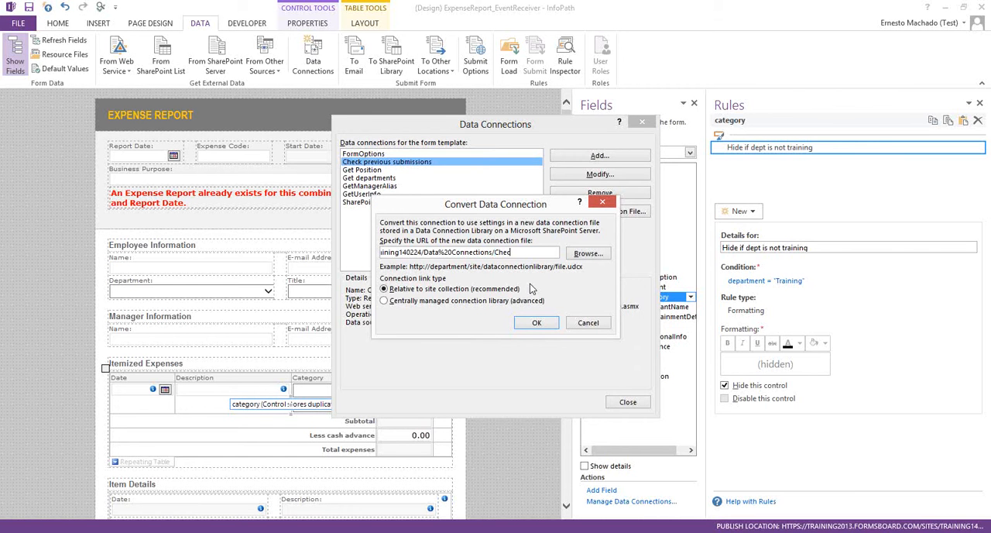
text(kPrevious.udcx)
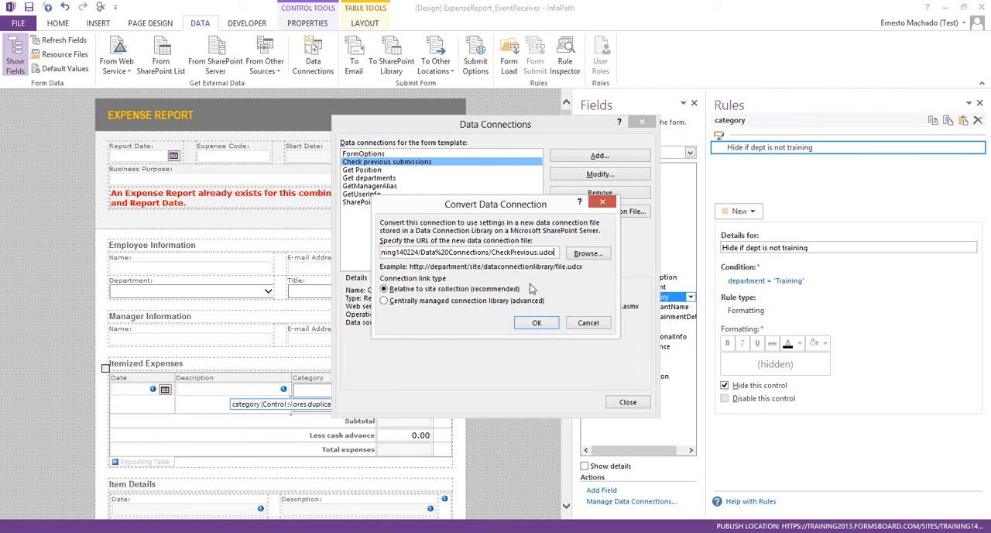
click(535, 324)
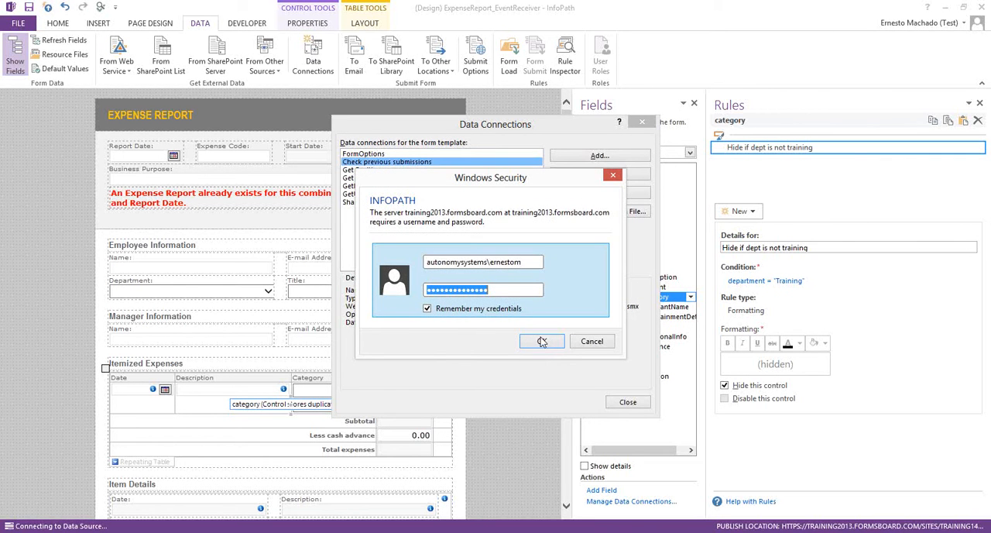
click(541, 341)
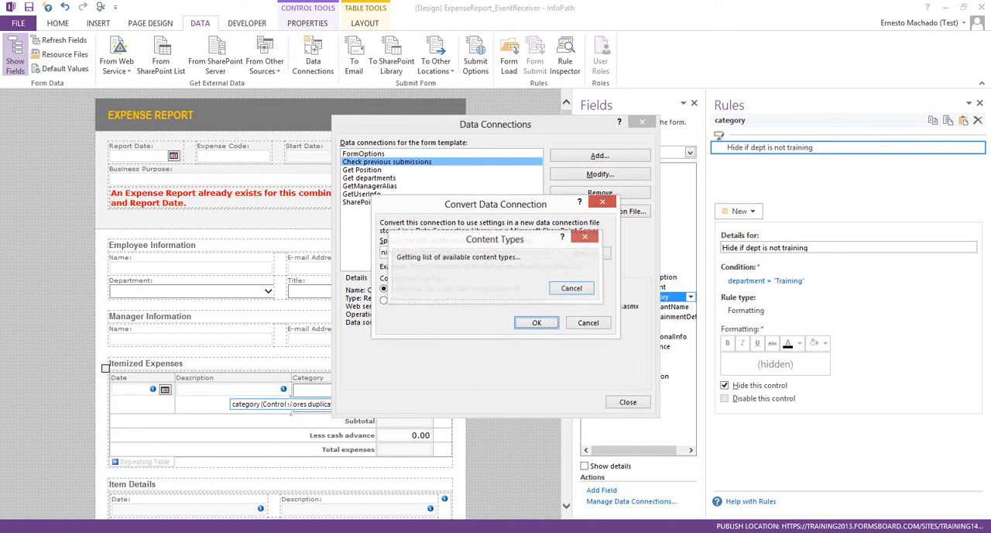
key(Return)
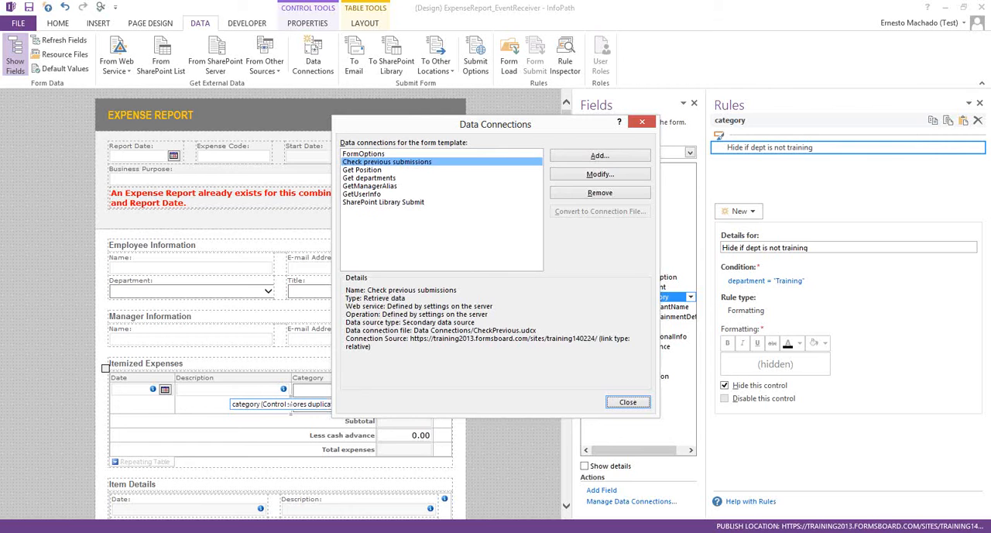
click(628, 401)
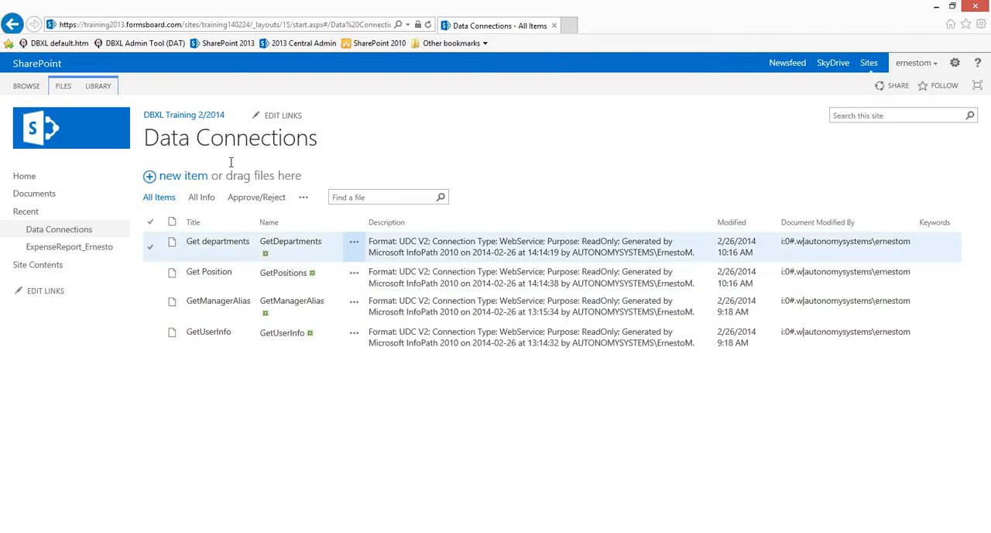
- Refresh the SharePoint Data Connections library and download a copy of CheckPrevious.udcx
click(427, 24)
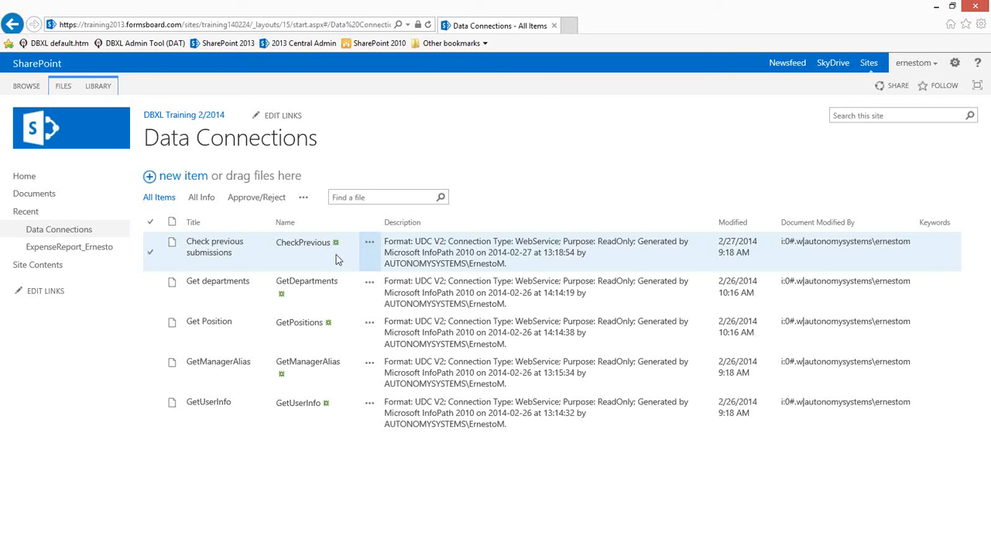
click(369, 245)
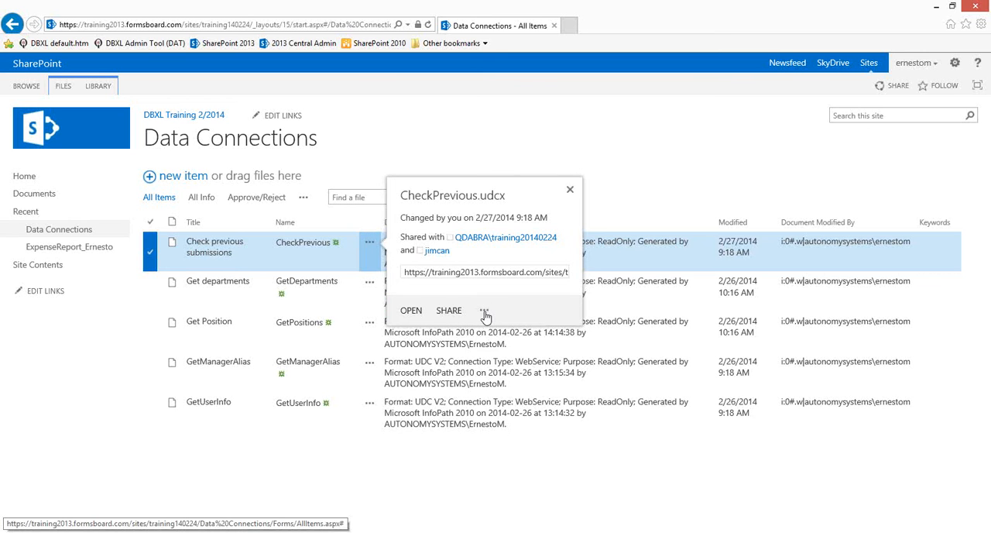
click(484, 312)
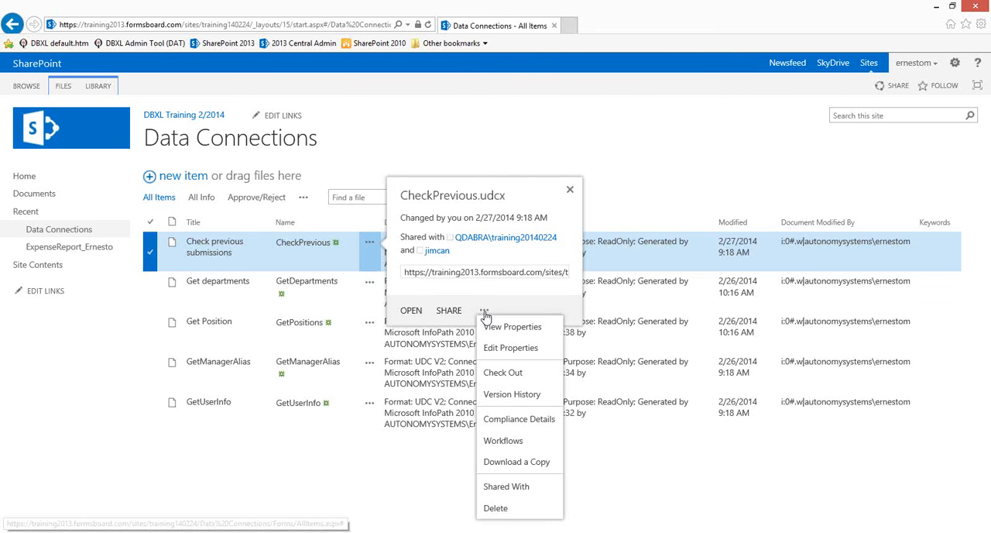
click(506, 463)
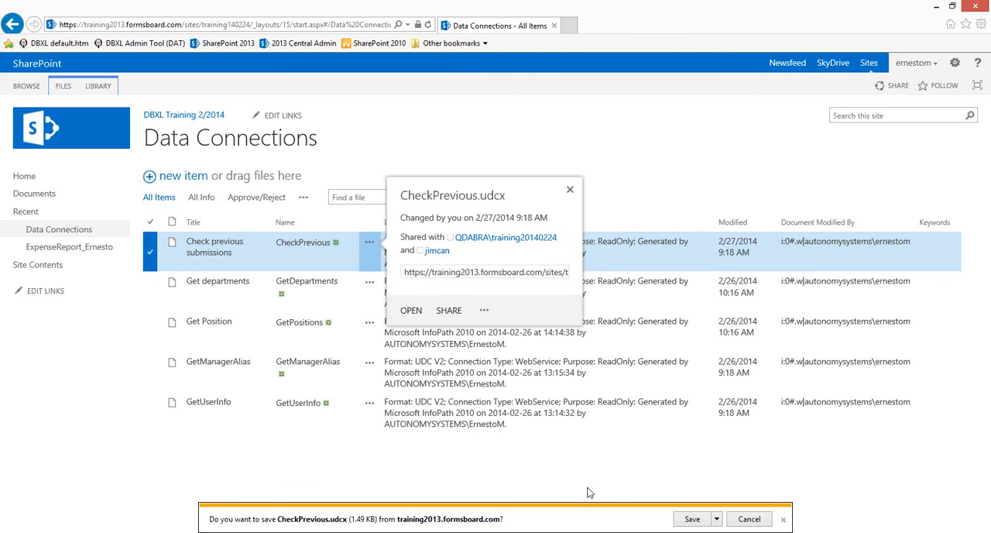
click(688, 519)
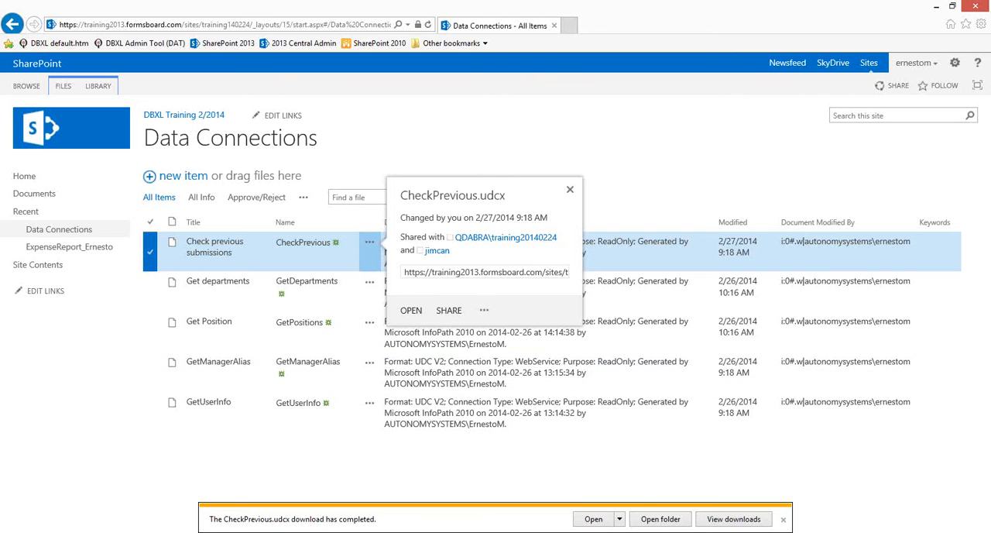
click(783, 520)
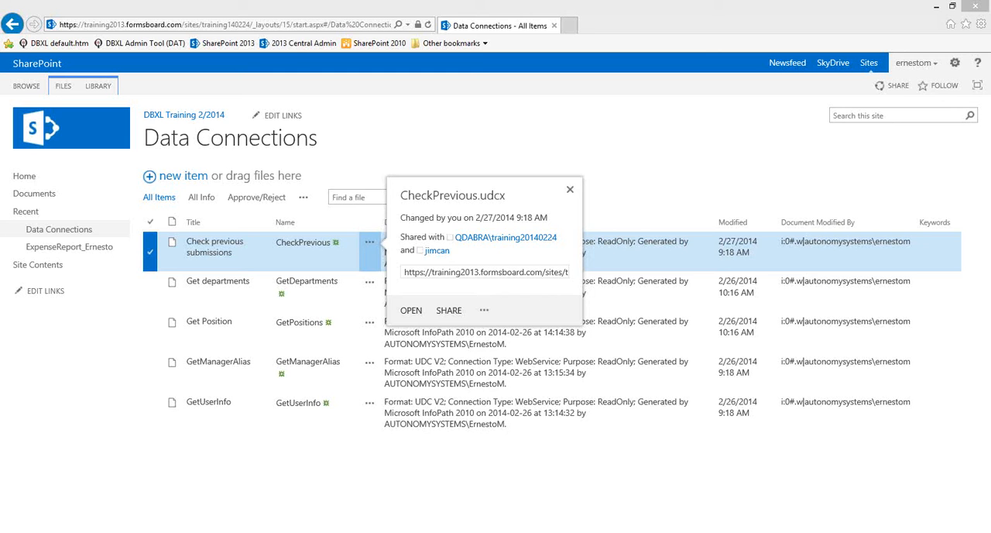
- Open the downloaded CheckPrevious.udcx in Notepad++ and select its commented-out udc:Authentication element
drag(2, 47, 499, 100)
double_click(500, 99)
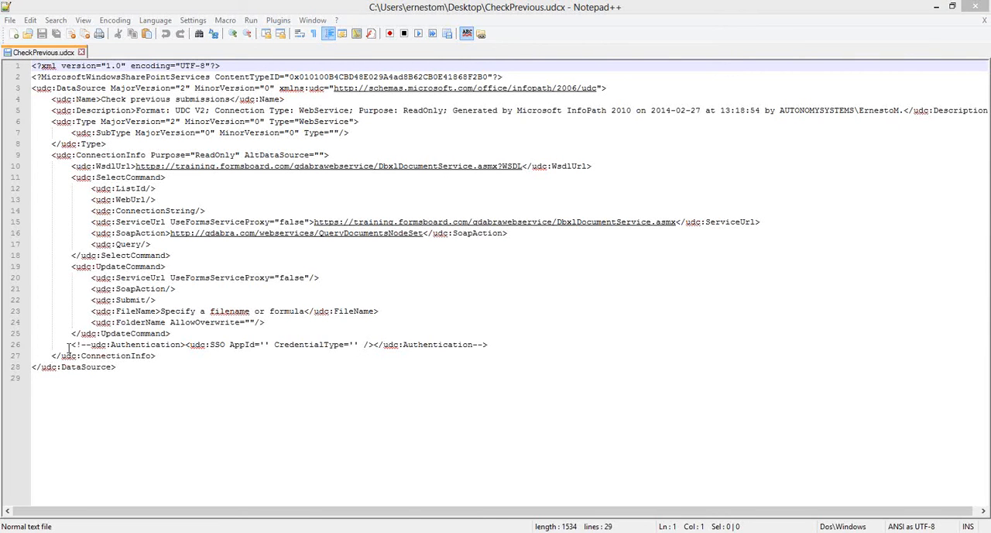
drag(70, 346, 553, 346)
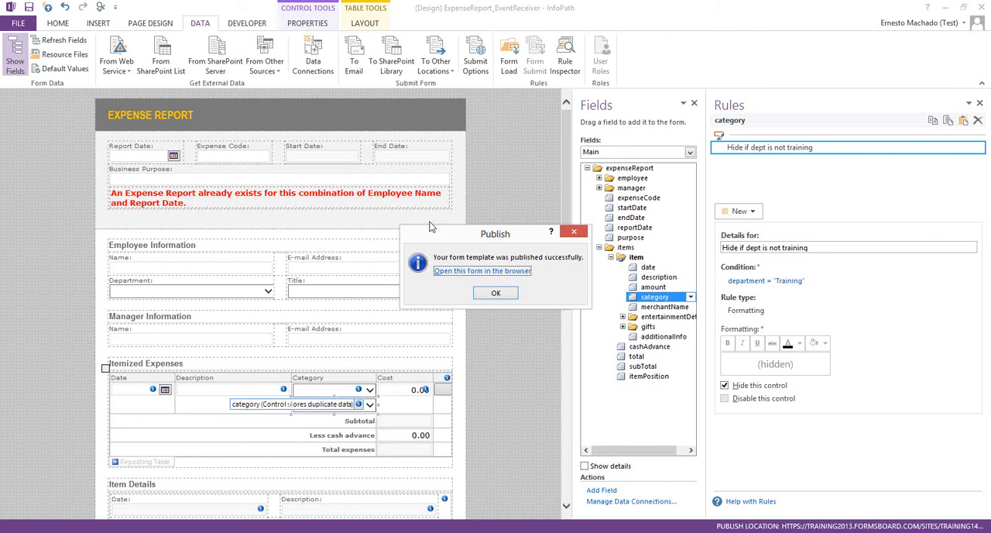
- Finish publishing the form template in InfoPath, and download a copy of GetDepartments.udcx from the SharePoint Data Connections library
click(499, 294)
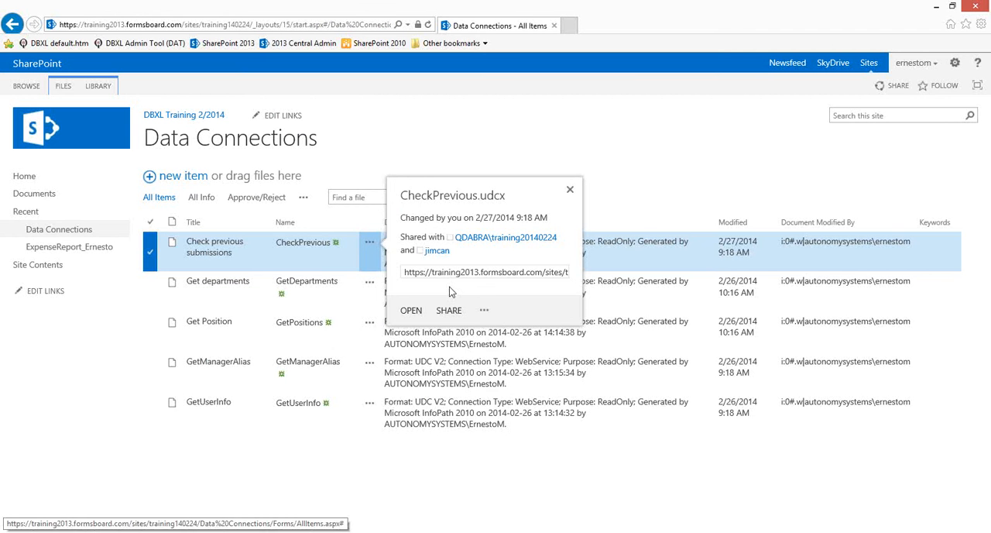
click(569, 190)
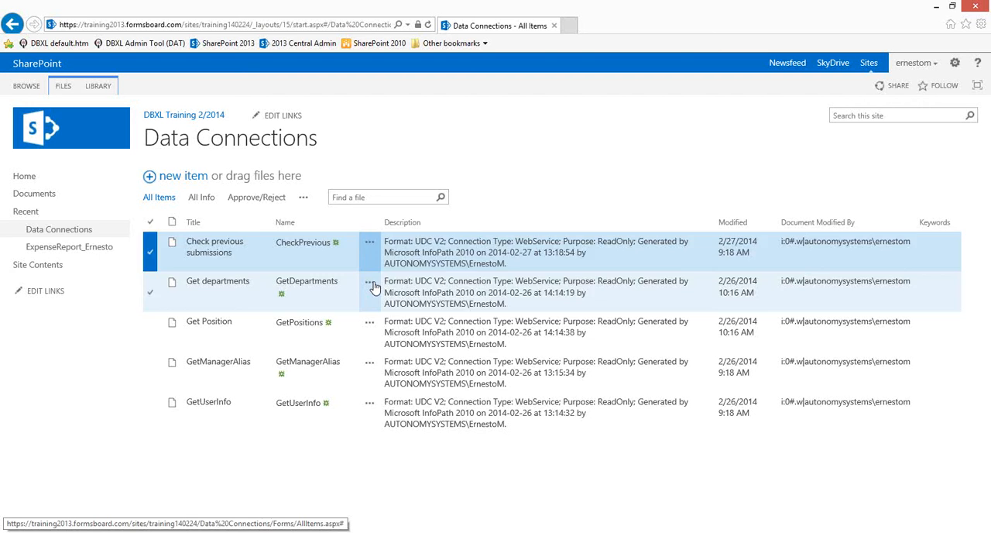
click(370, 284)
click(484, 350)
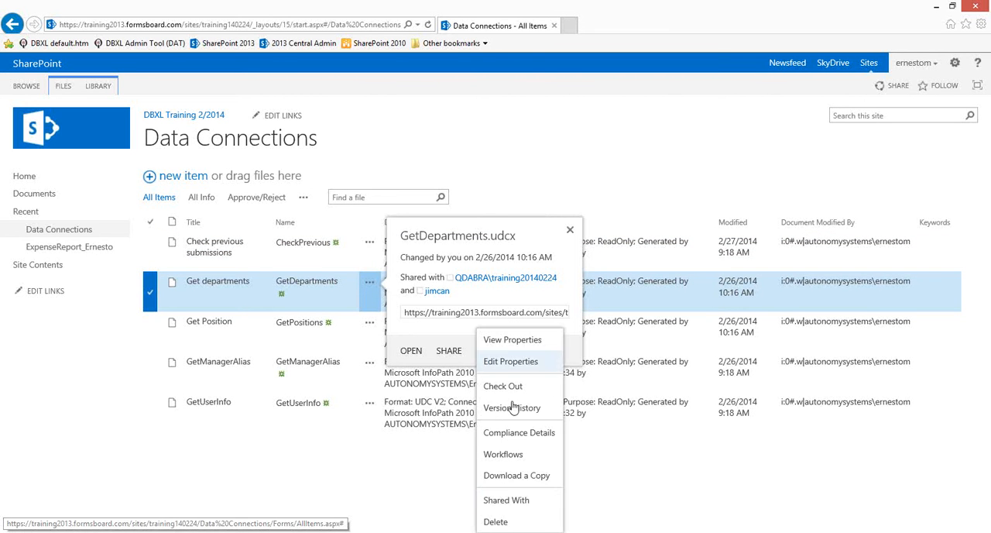
click(519, 474)
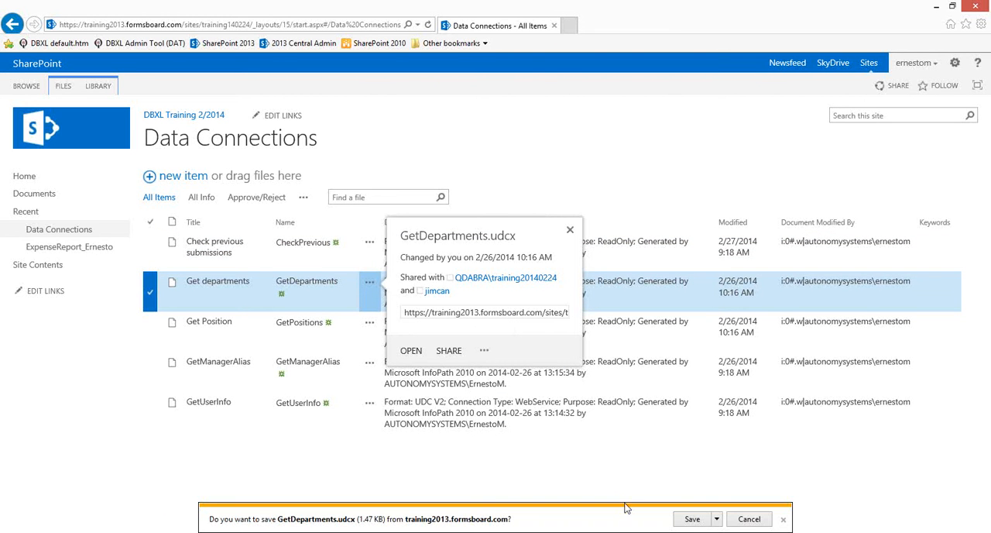
click(700, 524)
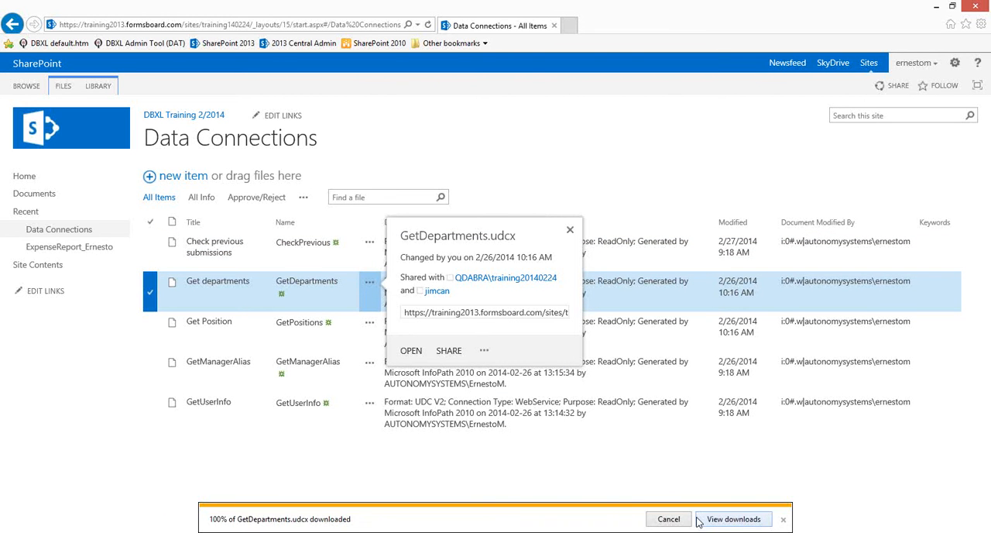
- Open the downloaded GetDepartments.udcx in Notepad++ and copy its udc:Authentication element with AppId 'Training' and CredentialType 'NTLM'
click(934, 9)
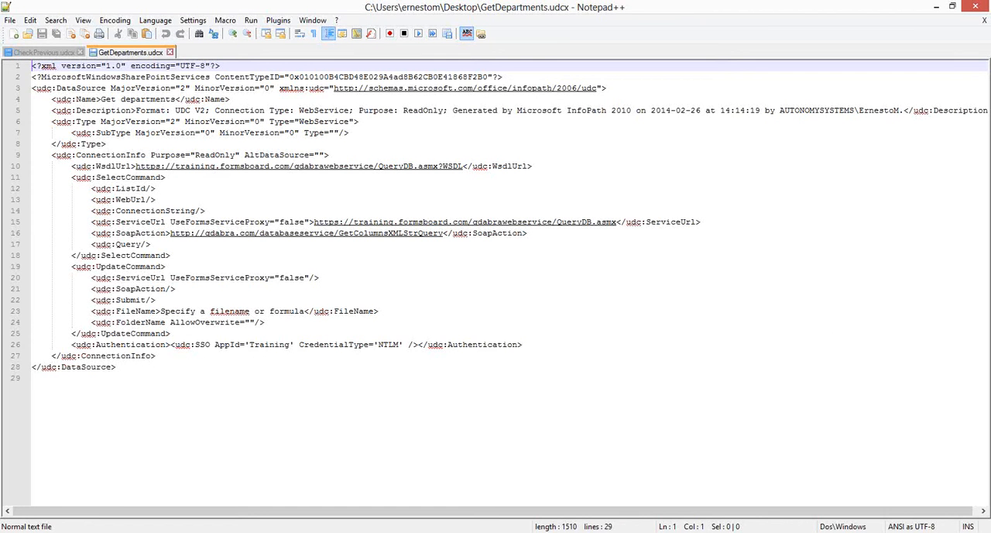
click(53, 51)
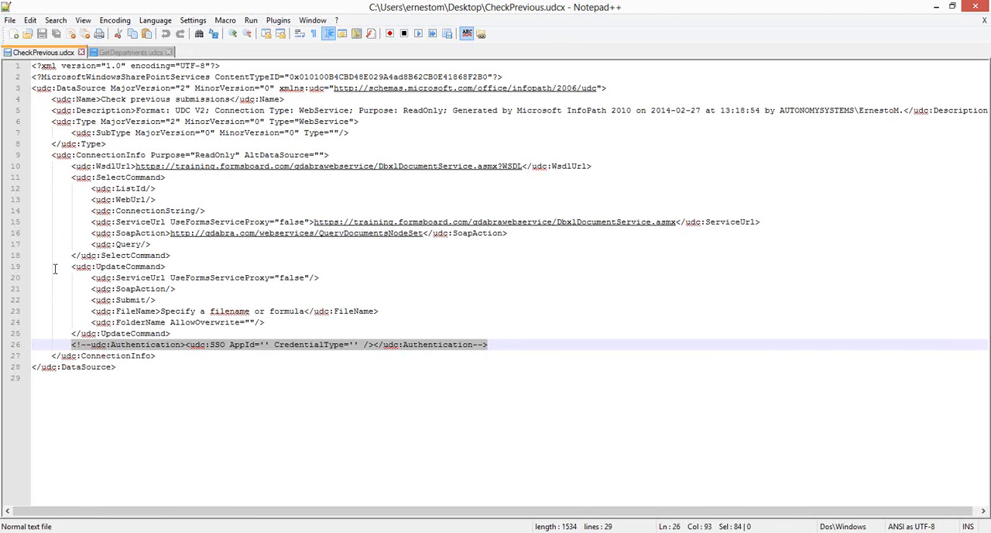
drag(73, 343, 518, 345)
click(130, 52)
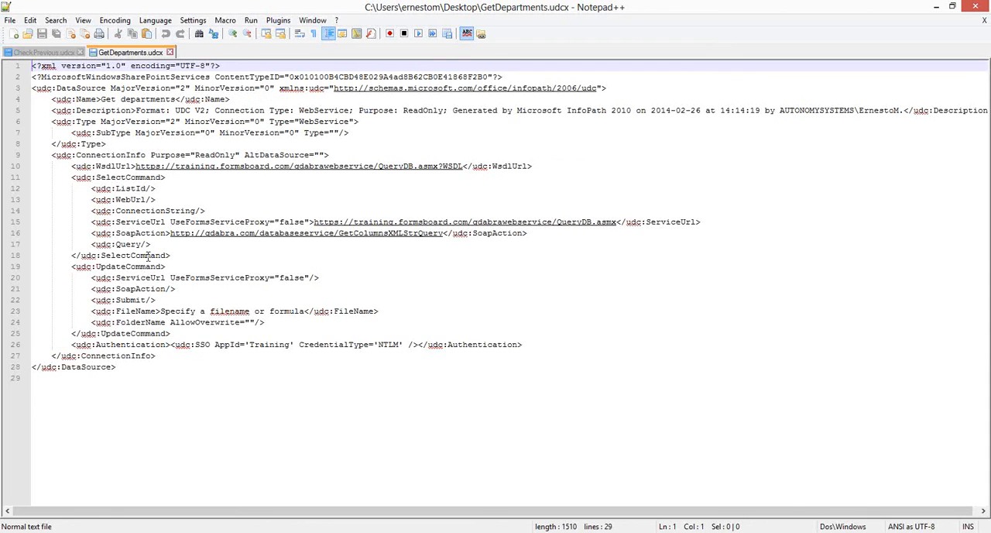
click(71, 333)
drag(71, 344, 537, 347)
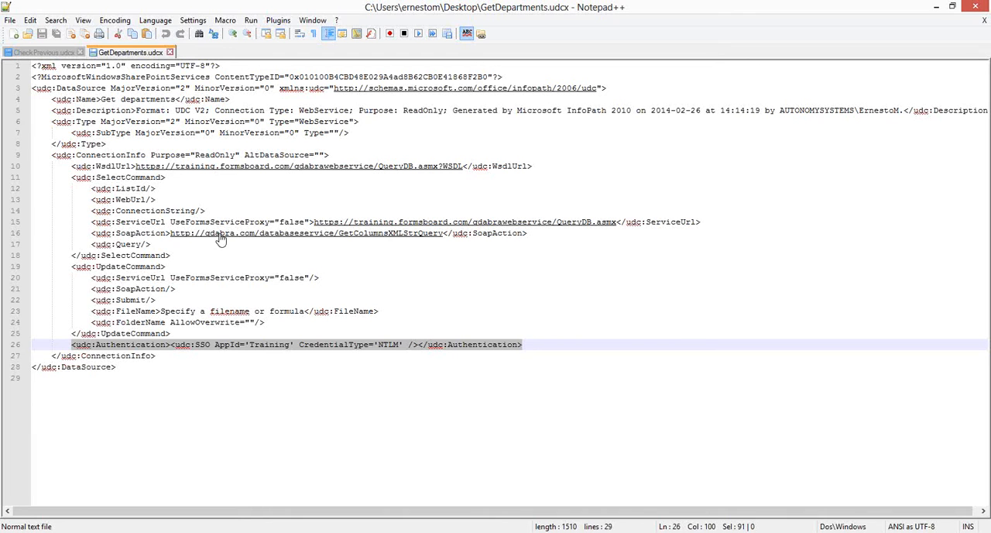
key(ctrl+c)
- Replace the commented-out udc:Authentication element in CheckPrevious.udcx with the copied one and save the file
click(56, 52)
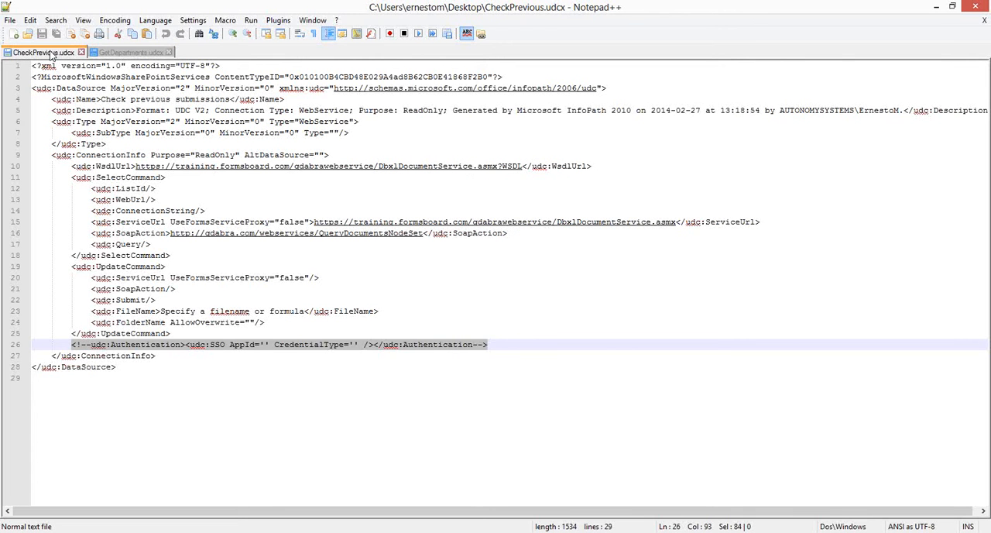
key(ctrl+v)
click(42, 34)
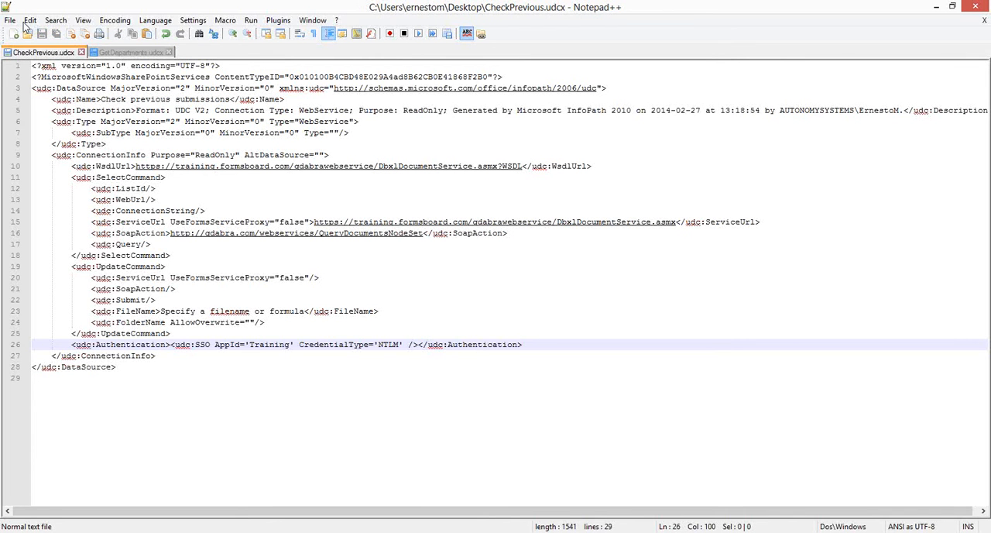
- Upload the edited CheckPrevious.udcx from the desktop to the SharePoint Data Connections library, replacing the existing file
click(6, 8)
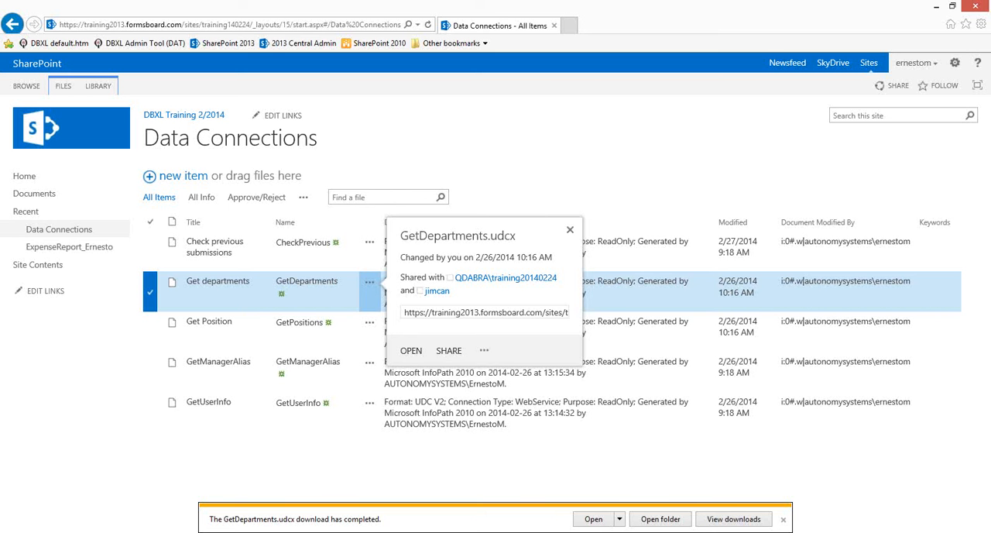
drag(0, 78, 346, 241)
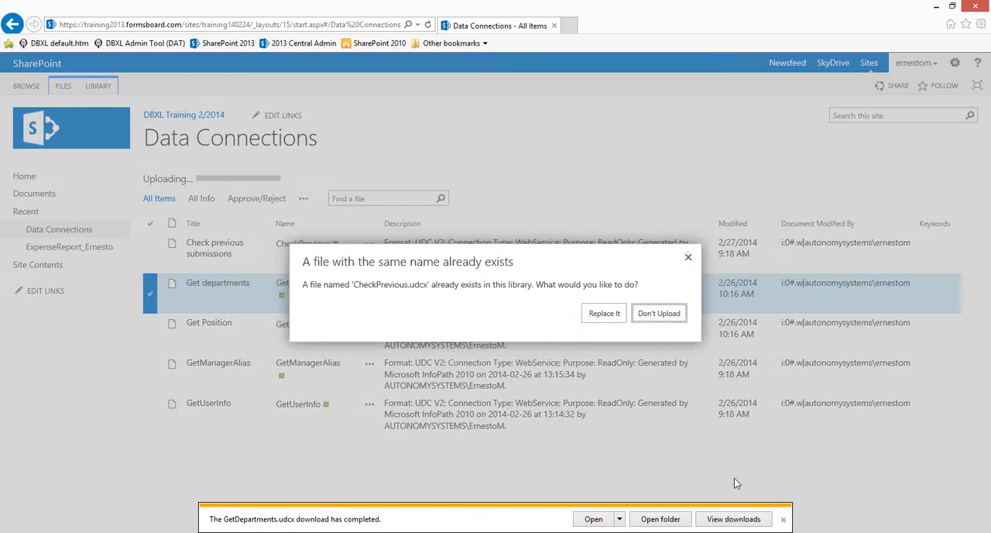
click(782, 519)
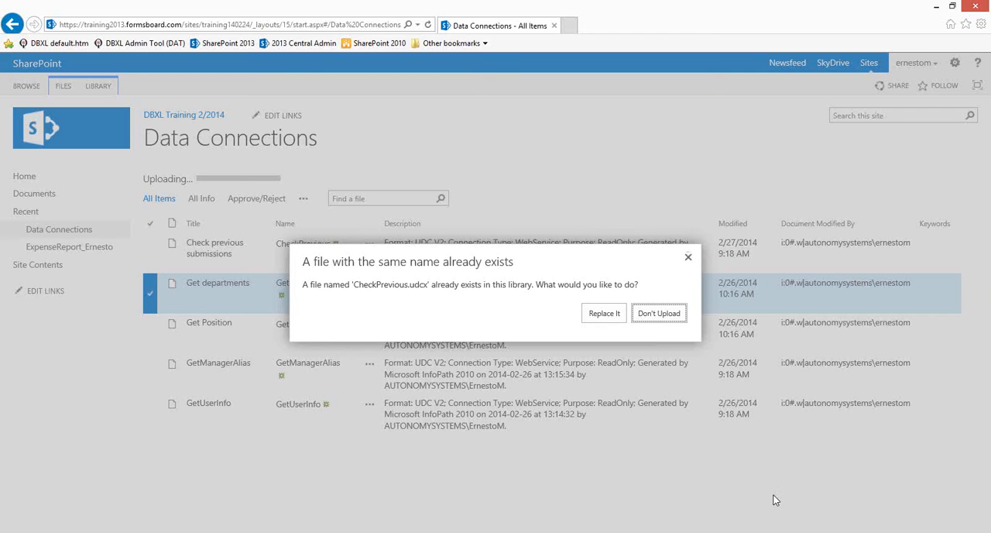
click(618, 313)
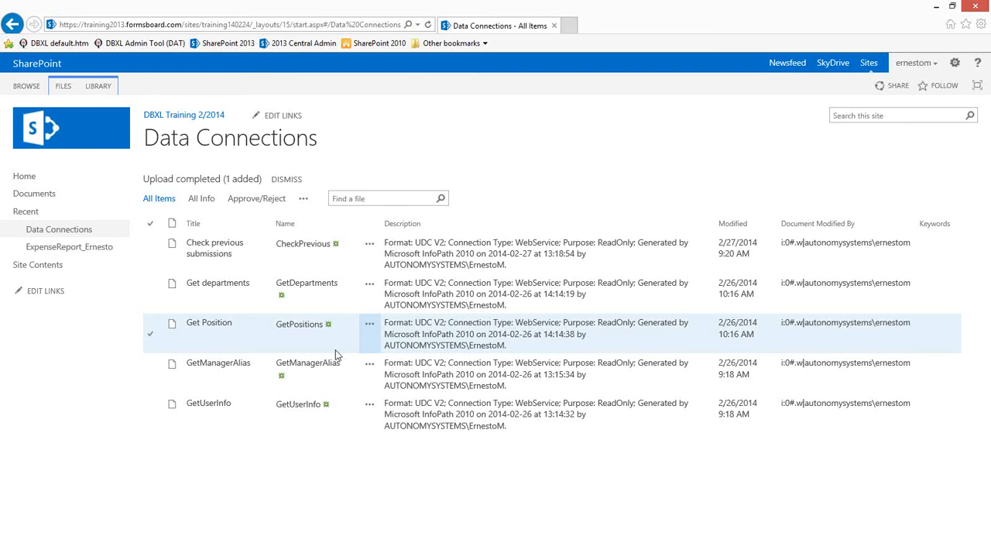
- Start a new form in the expense report library and set its Report Date to 2/26/2014
click(44, 248)
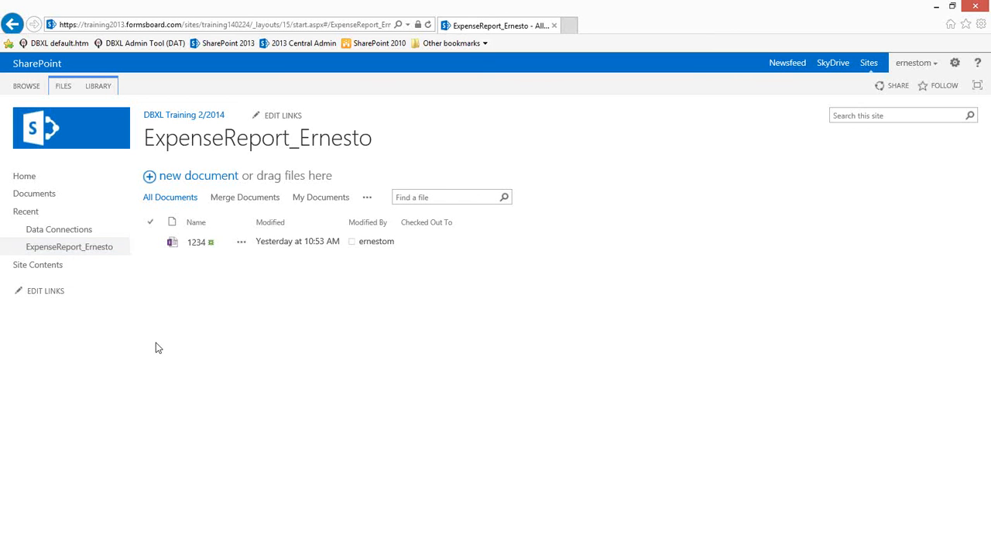
click(178, 180)
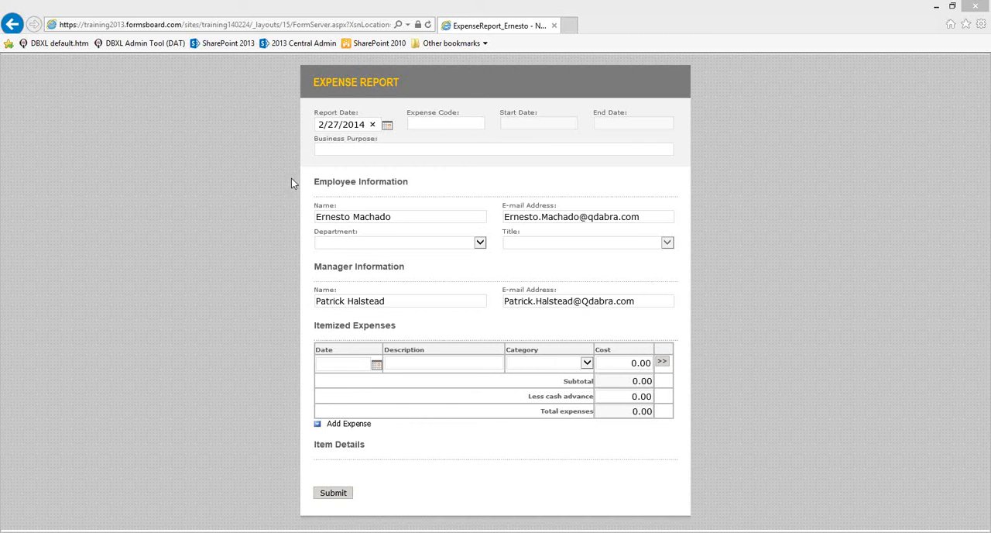
click(386, 127)
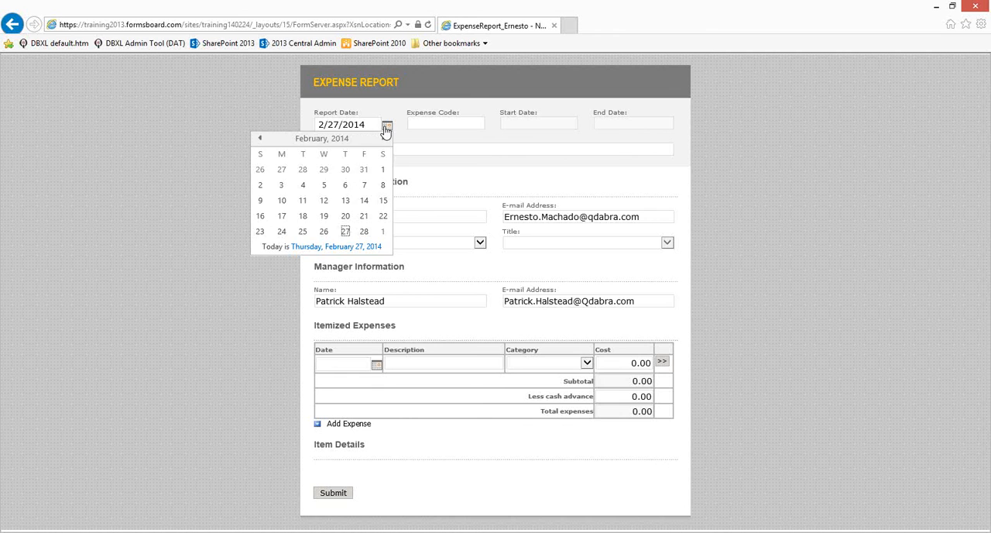
click(326, 228)
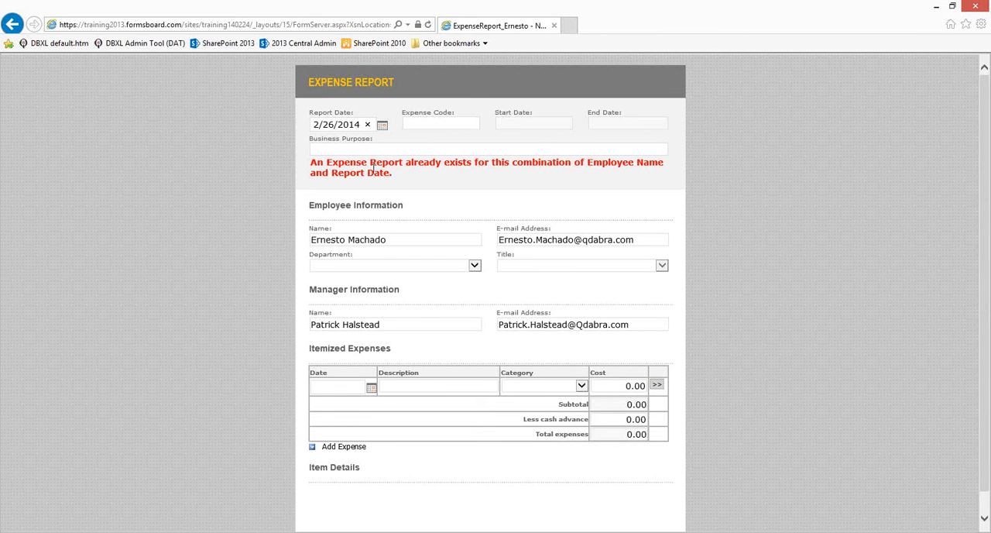
- Change the Report Date to 2/25/2014 and back to 2/26/2014 to test the duplicate check, and select the employee name
scroll(403, 508, down, 1)
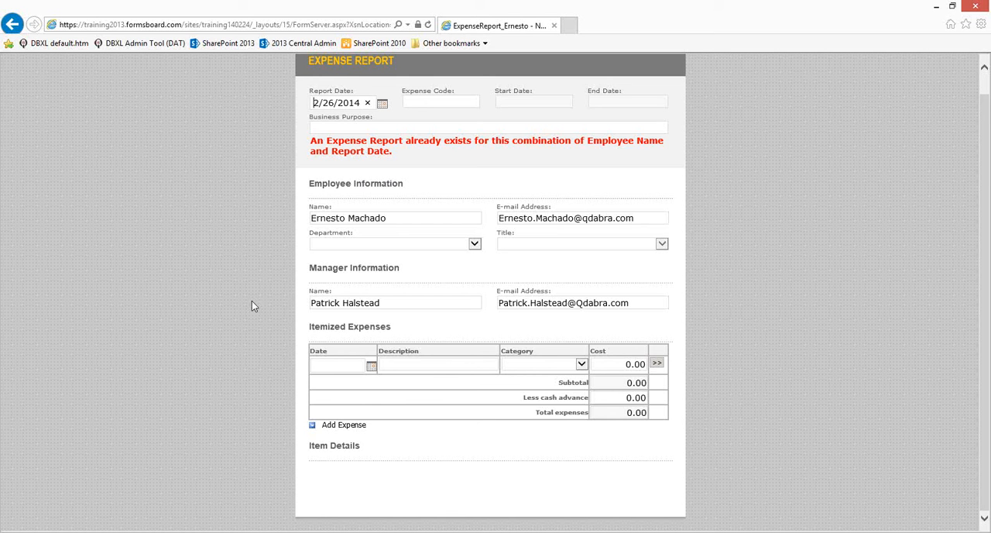
click(382, 103)
click(303, 210)
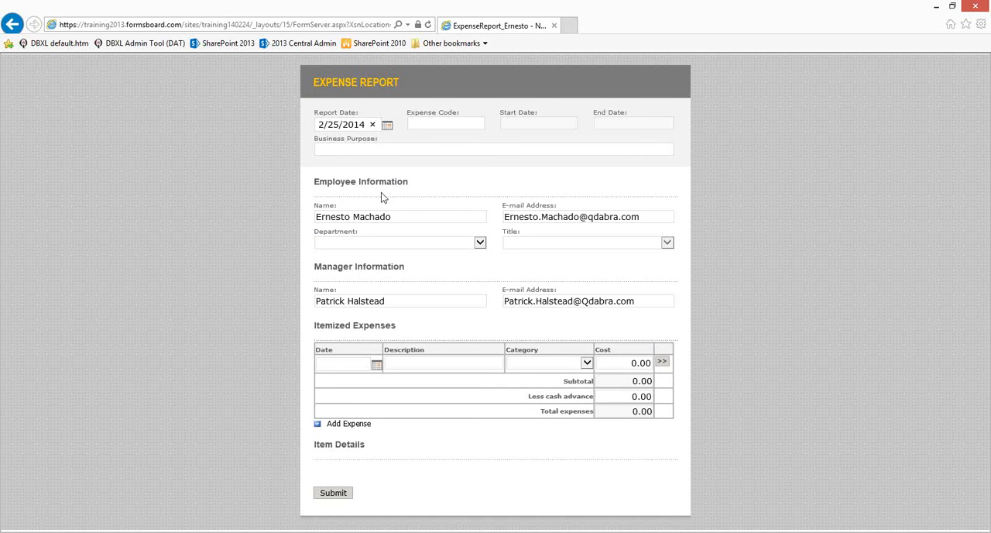
click(383, 218)
click(389, 136)
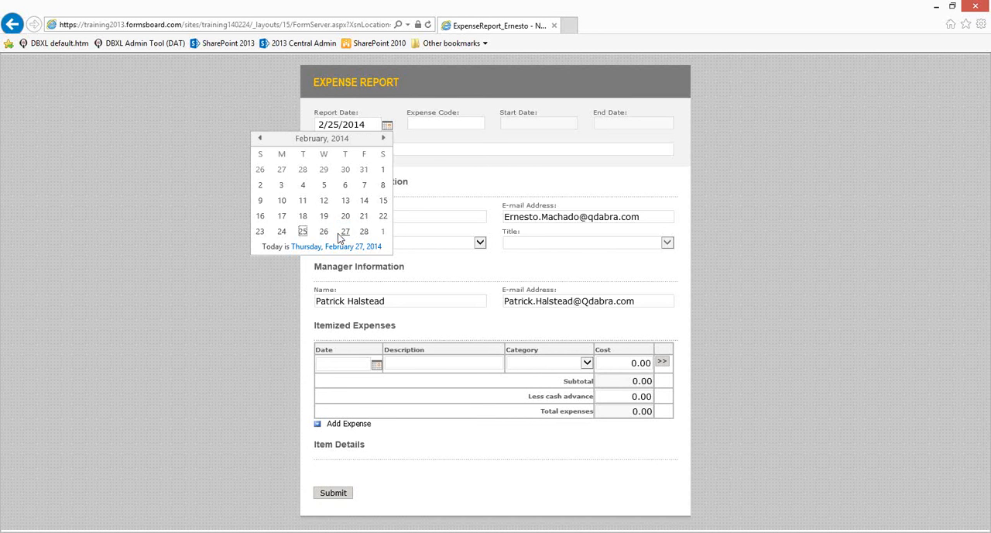
click(326, 229)
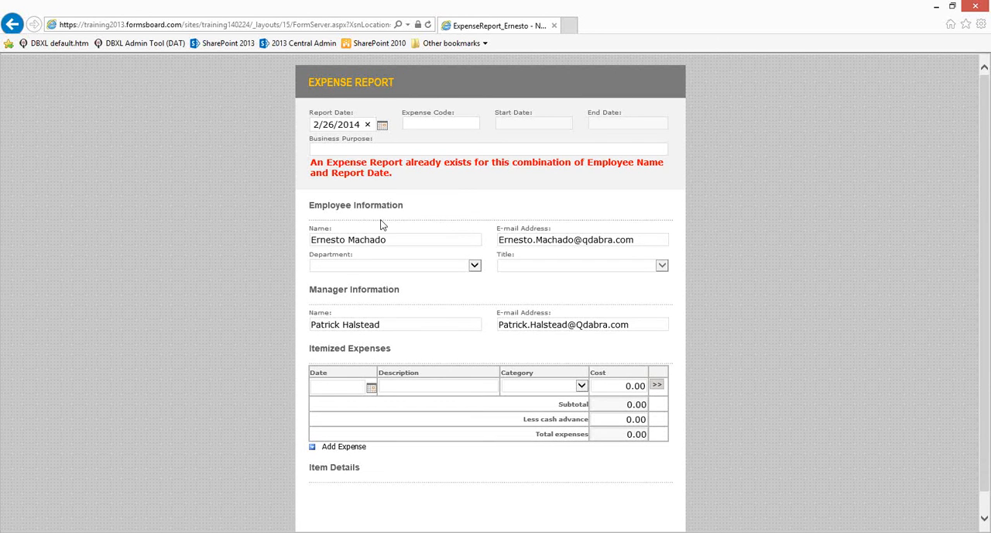
click(382, 240)
drag(390, 240, 286, 242)
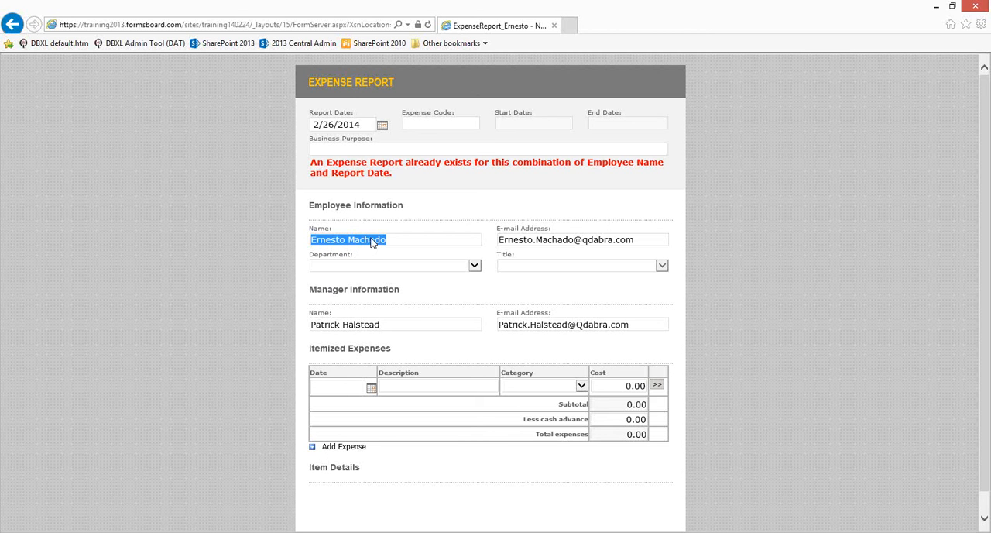
- Set the employee's Department to Accounting and Title to Accounting manager
click(471, 265)
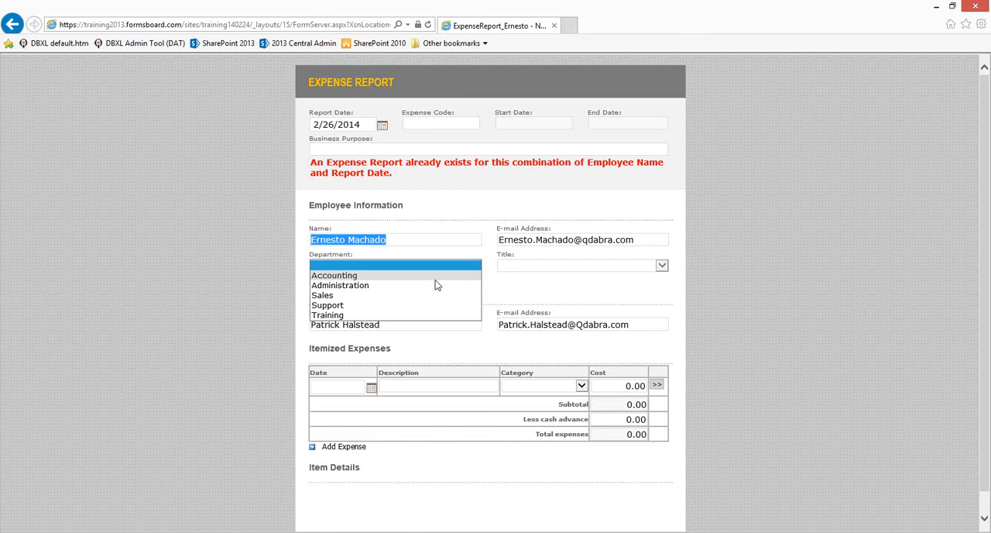
click(437, 276)
key(Tab)
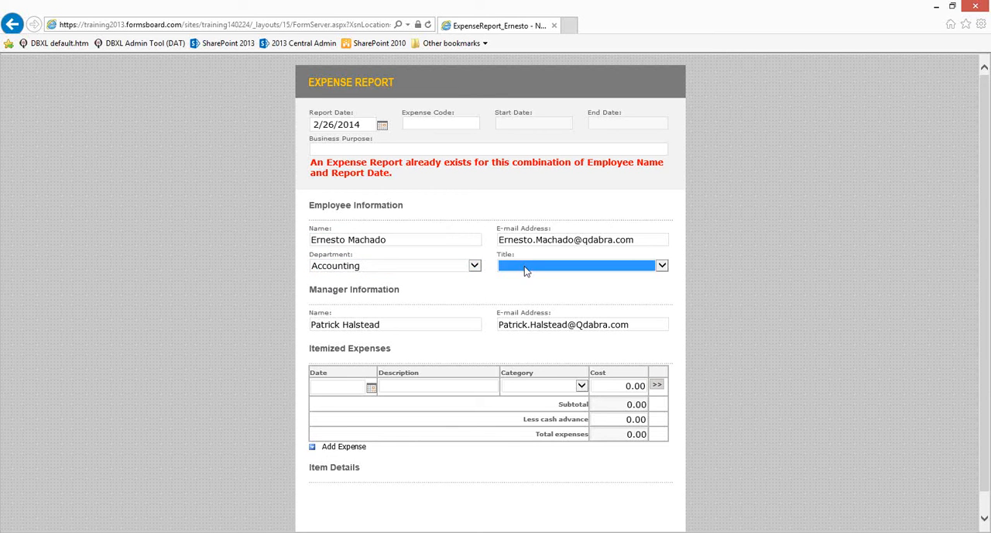
click(543, 271)
click(543, 286)
- Fill in the report header with Report Date 2/27/2014, Expense Code 464723141 and Business Purpose "new test"
click(382, 125)
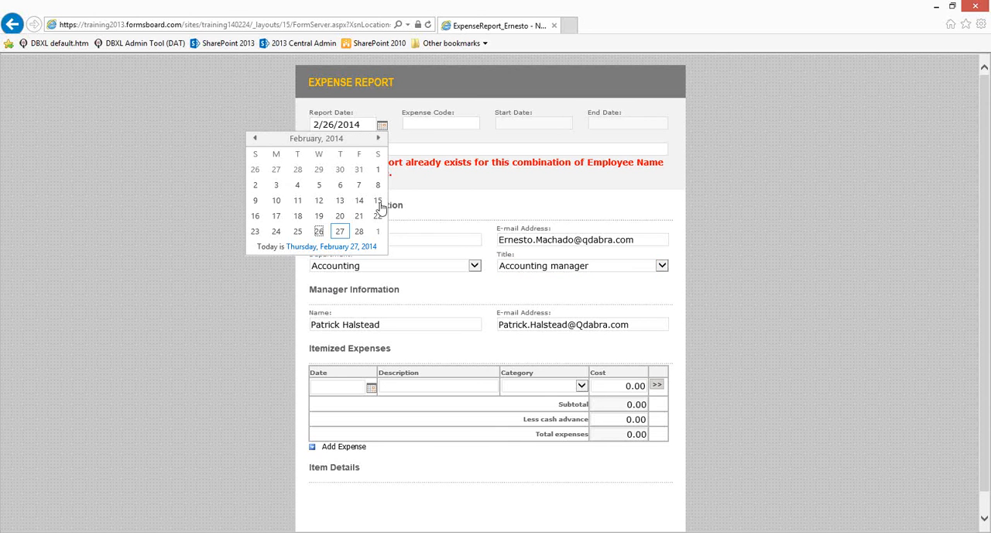
click(340, 231)
click(415, 126)
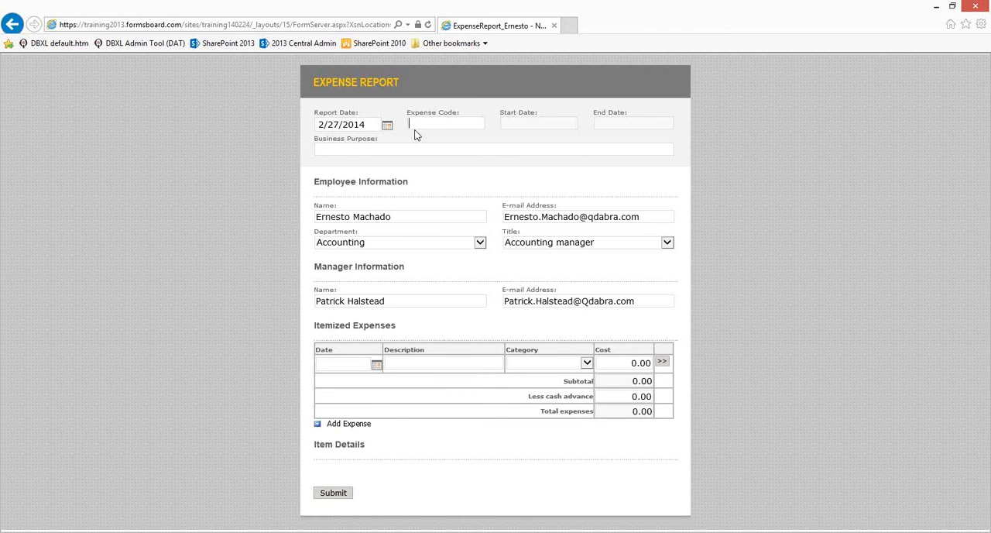
text(464723141)
click(412, 150)
text(new test)
key(Tab)
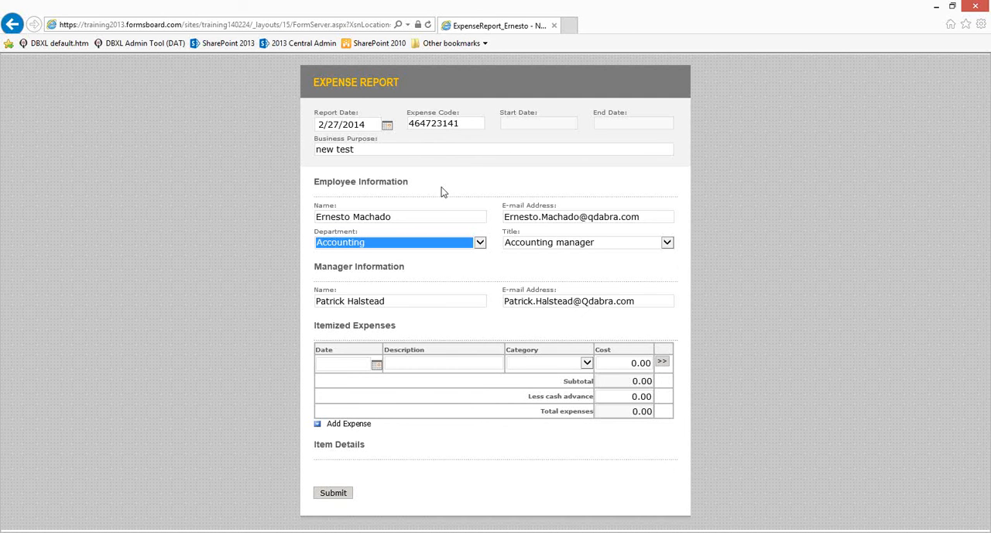
- Enter an itemized expense dated 2/1/2014 with a cost of 10.00 and submit the report
click(371, 359)
click(373, 367)
click(374, 407)
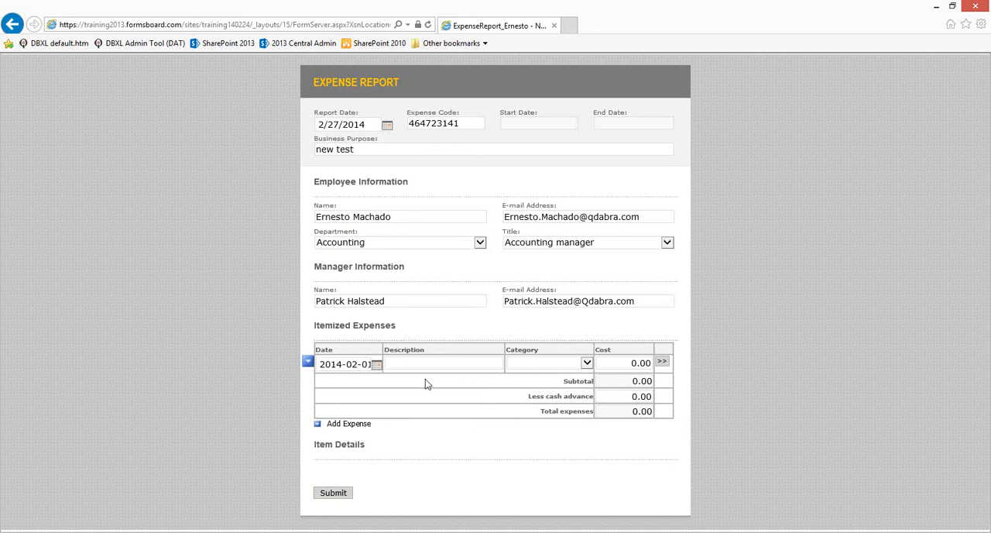
click(619, 363)
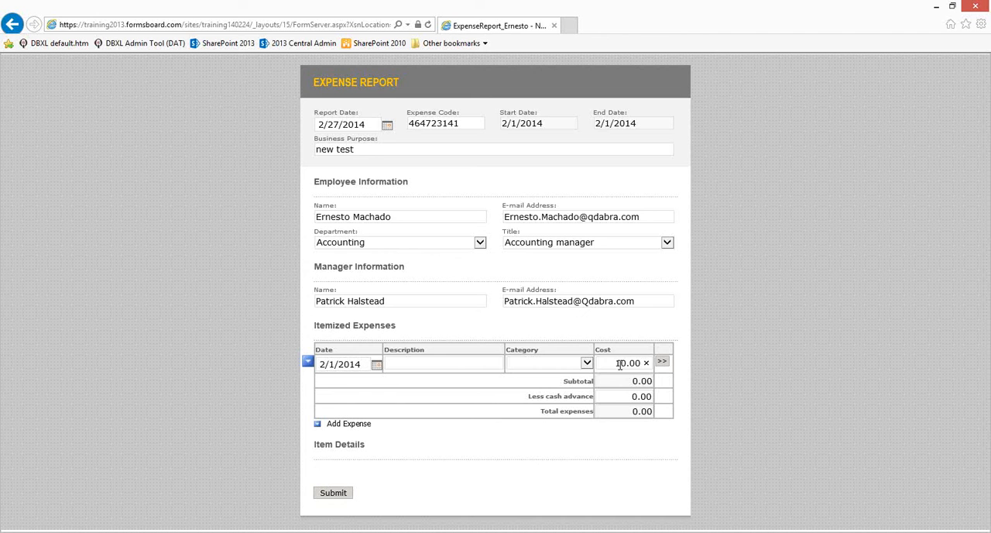
key(Tab)
click(335, 493)
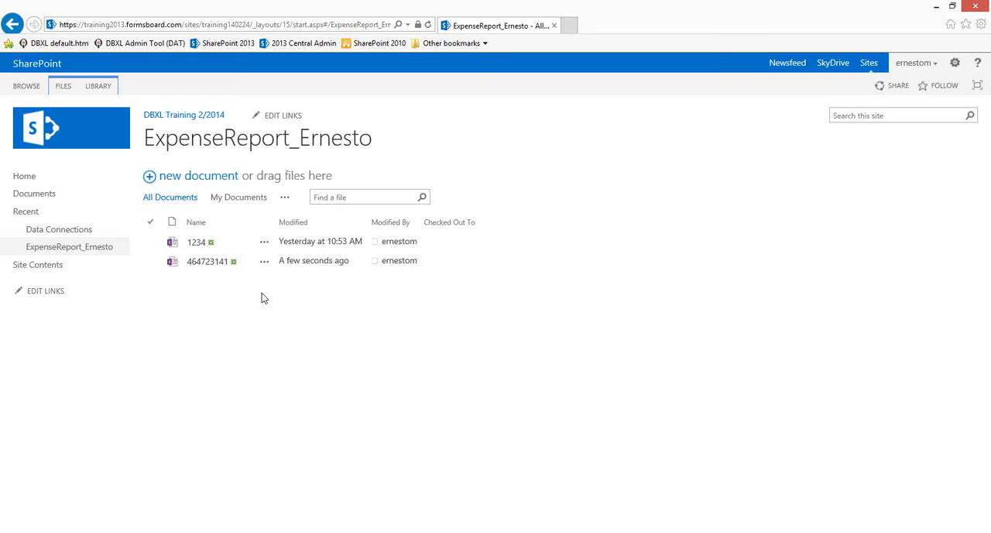
- Start another expense report from the library and check it for the duplicate warning under Business Purpose
click(186, 175)
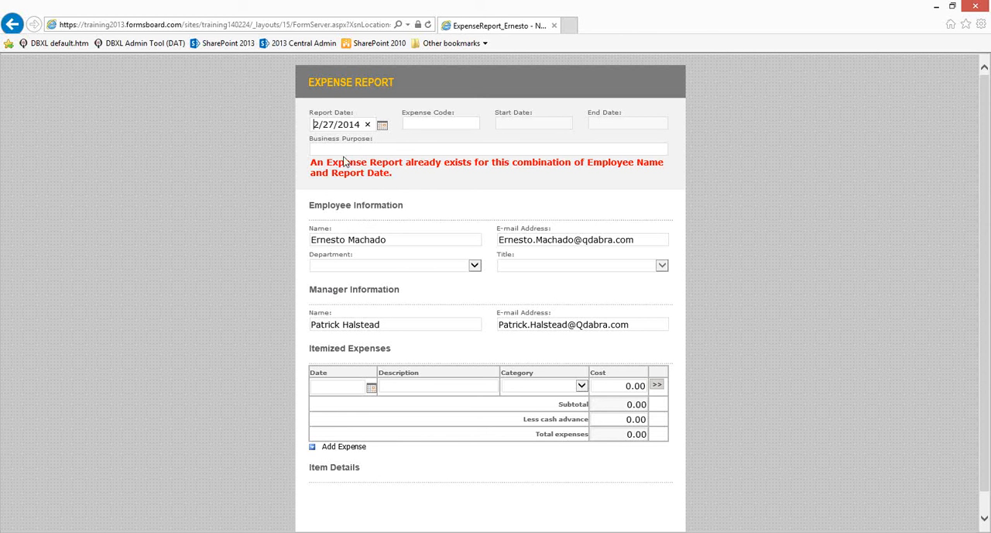
drag(326, 163, 406, 165)
click(444, 204)
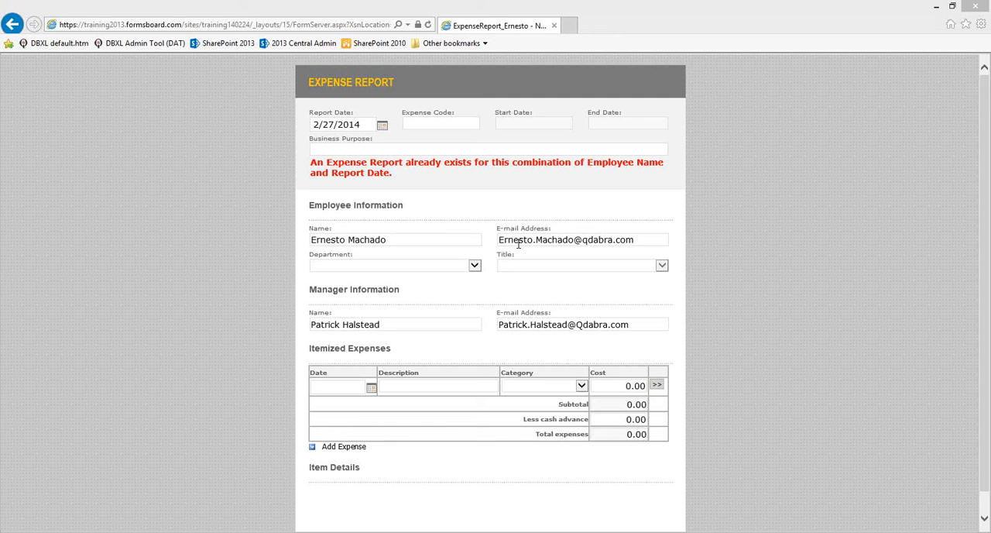
- Choose the Accounting department and the Accounting manager title in the second expense report
click(473, 266)
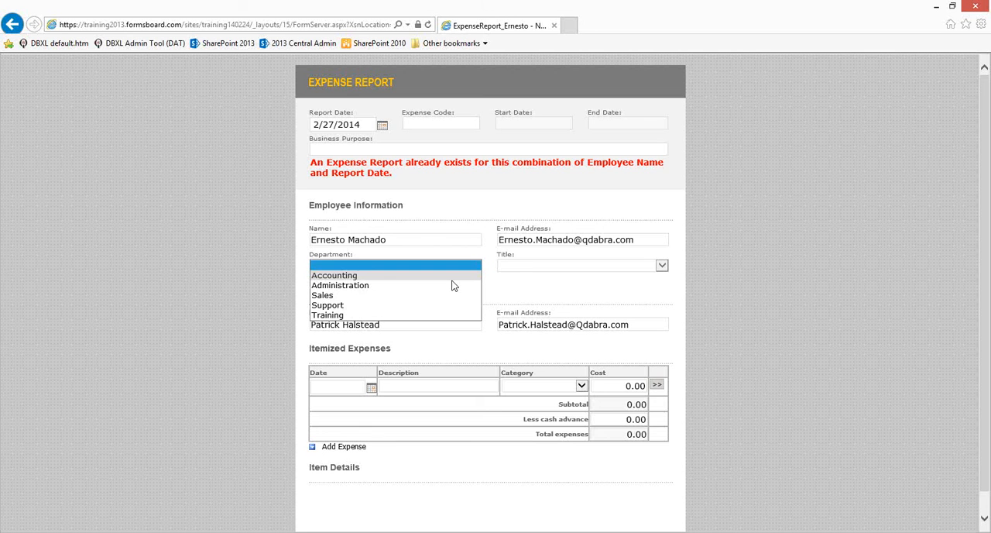
click(457, 276)
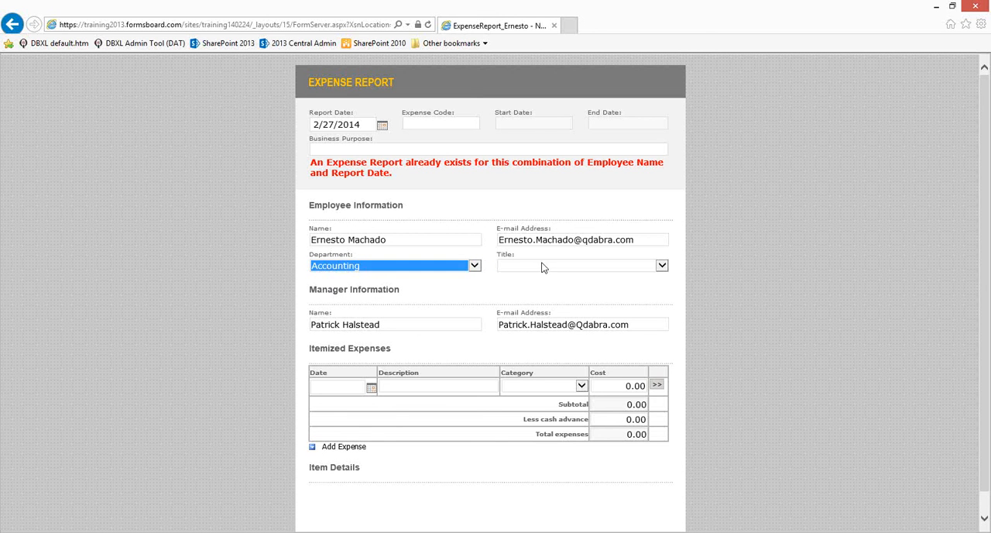
click(542, 267)
click(537, 284)
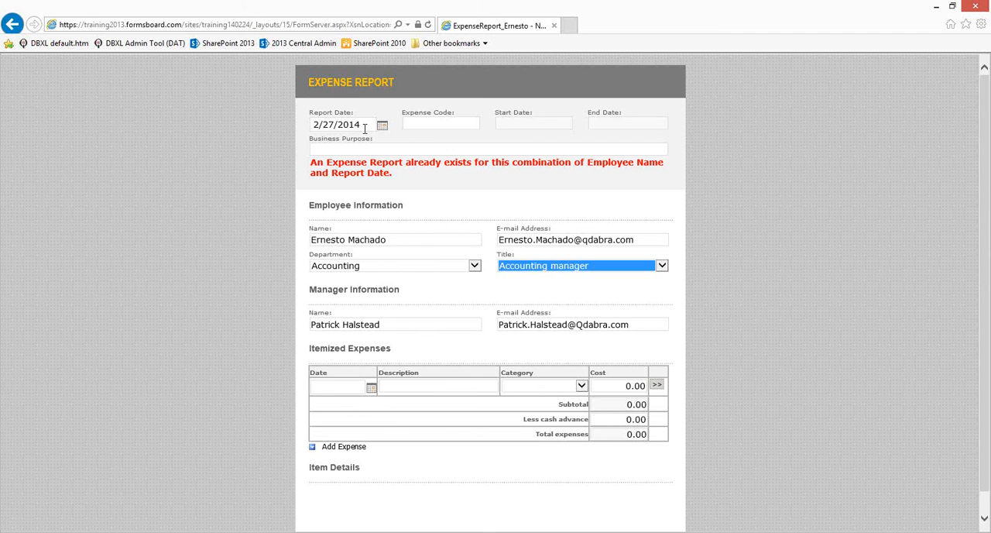
- Test the duplicate check with the Report Date at 2/26/2014, and set the date to 2/25/2014
click(381, 126)
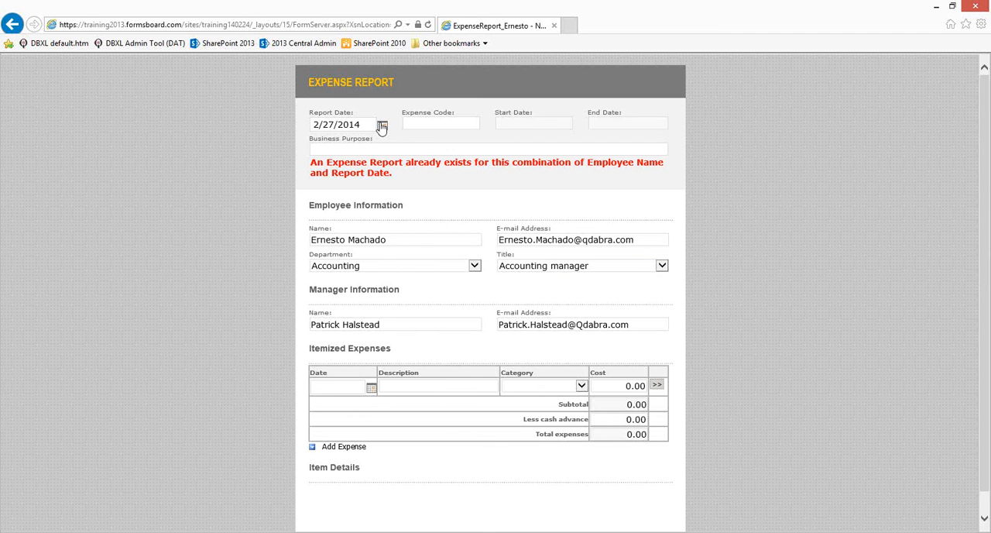
click(319, 232)
click(382, 126)
click(298, 232)
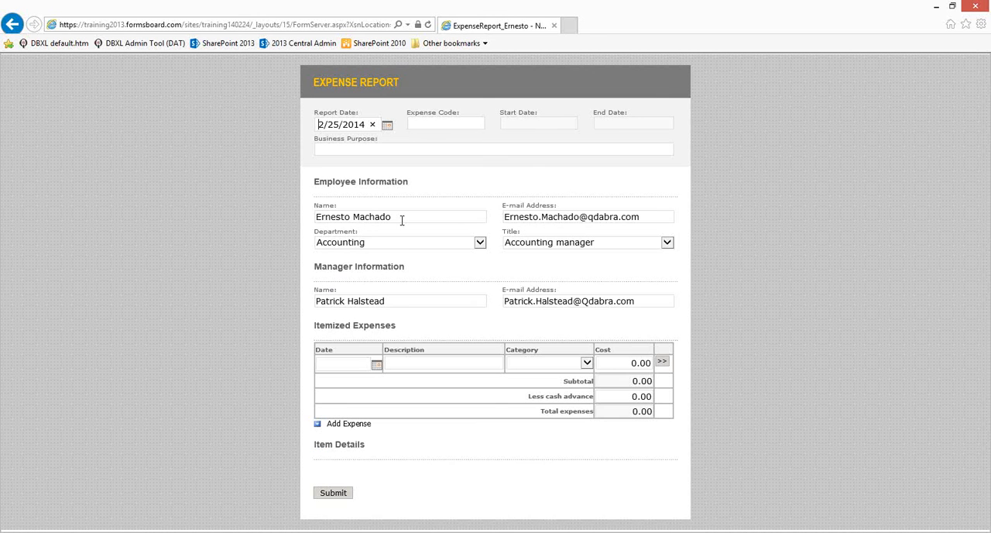